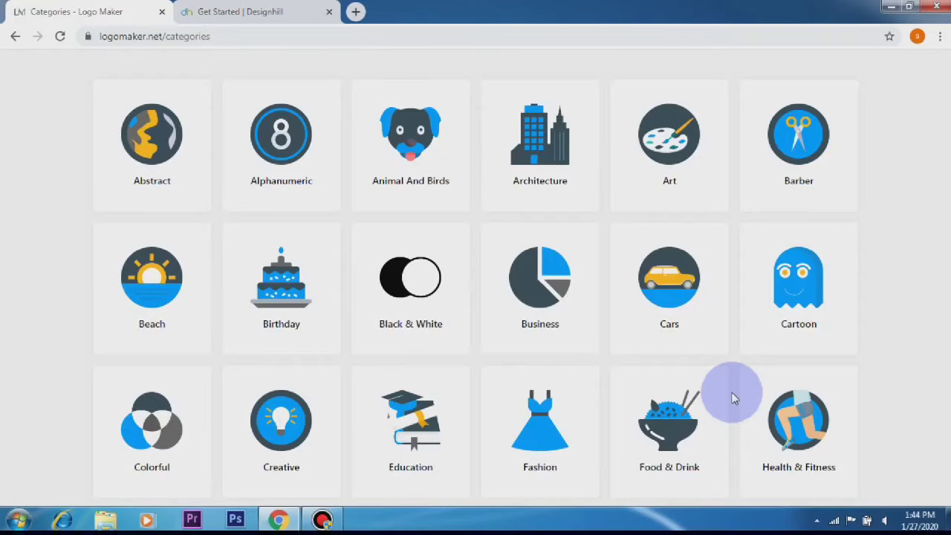
Open the Barber category and examine its logo templates
scroll(732, 398, "up", 2)
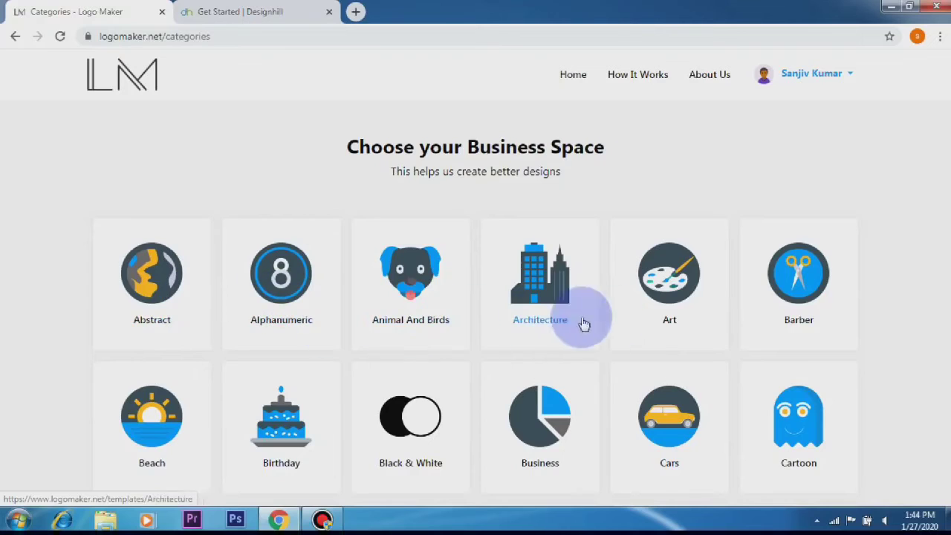
scroll(832, 354, "down", 1)
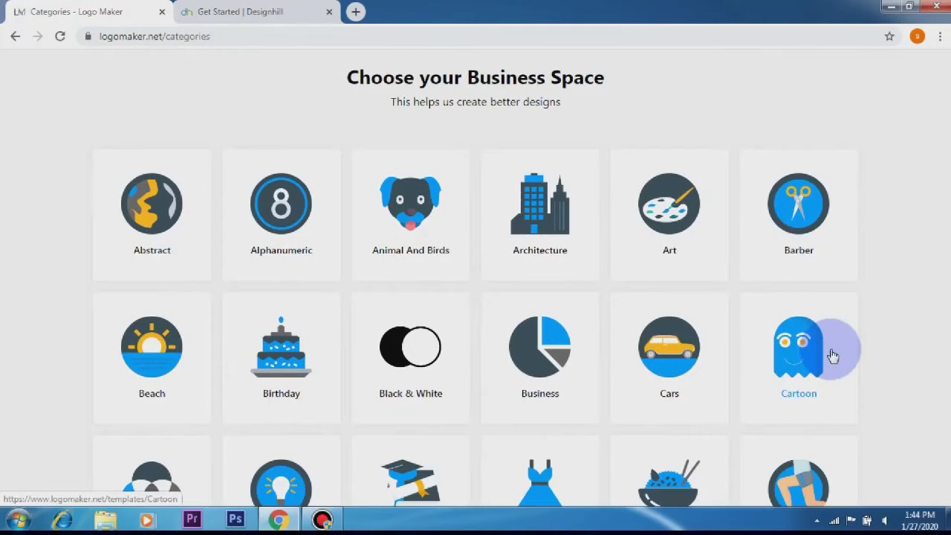
left_click(821, 249)
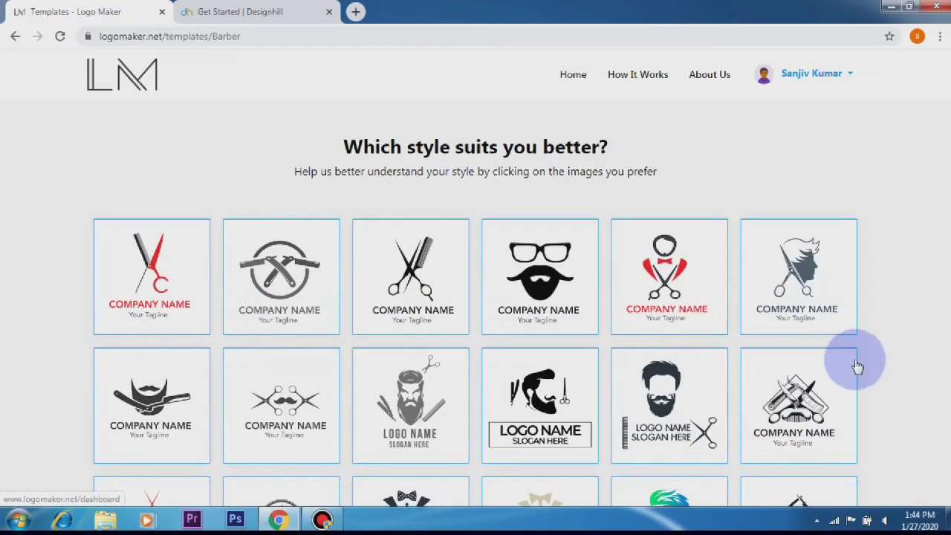
scroll(858, 365, "down", 2)
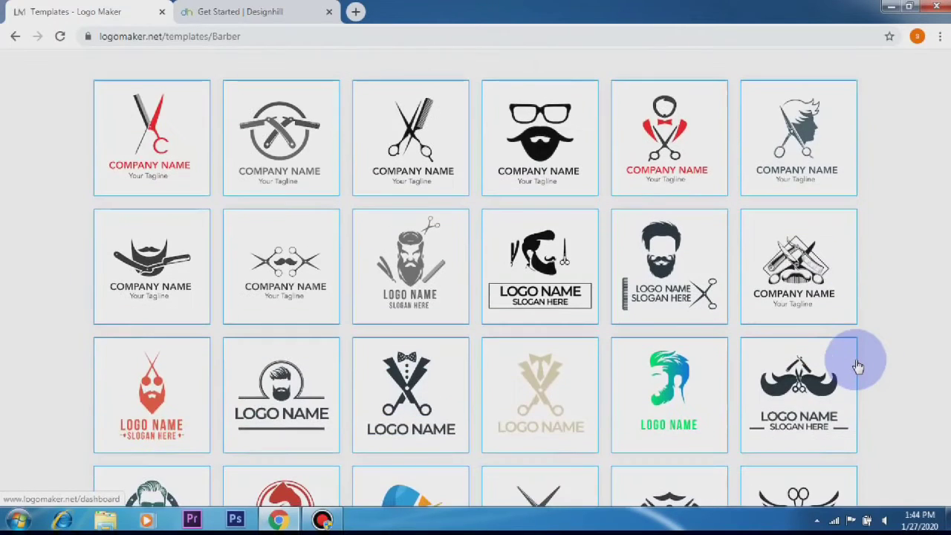
scroll(859, 366, "up", 2)
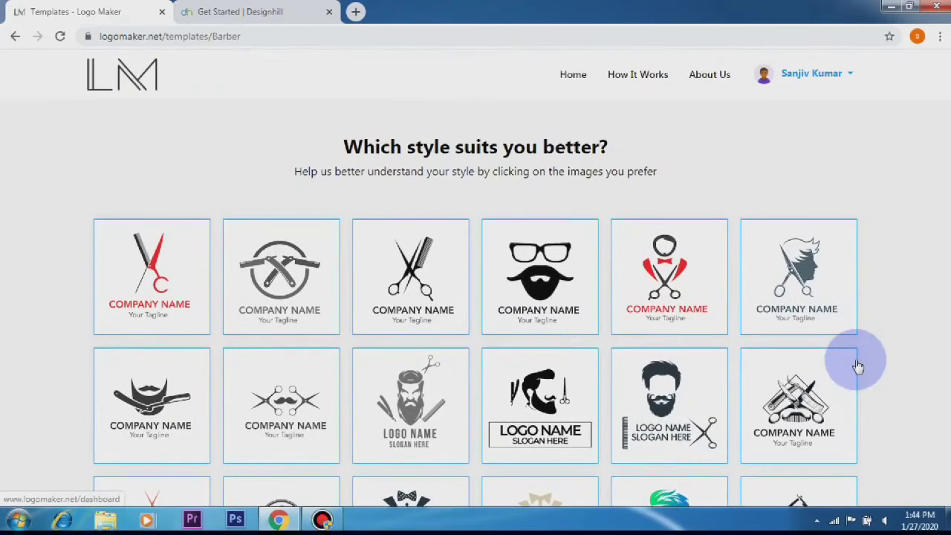
scroll(858, 365, "down", 1)
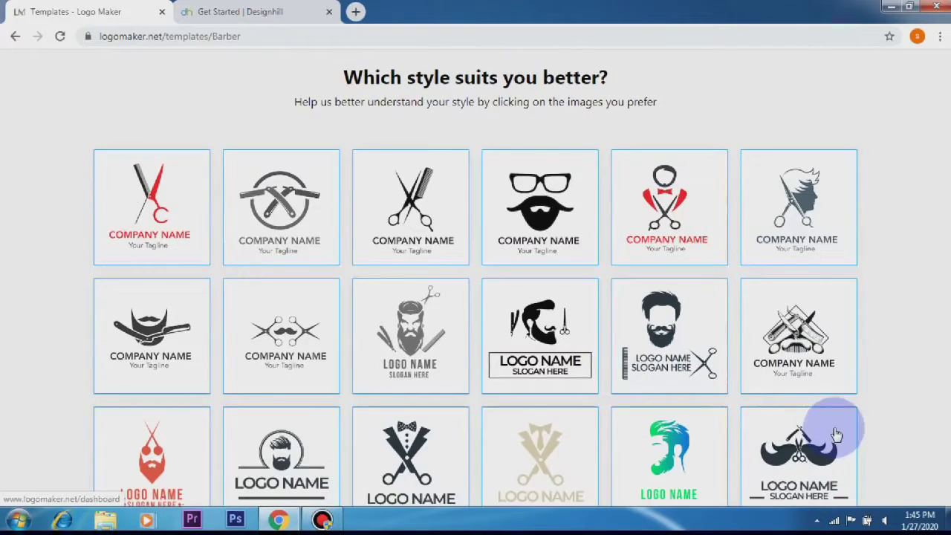
scroll(836, 435, "down", 1)
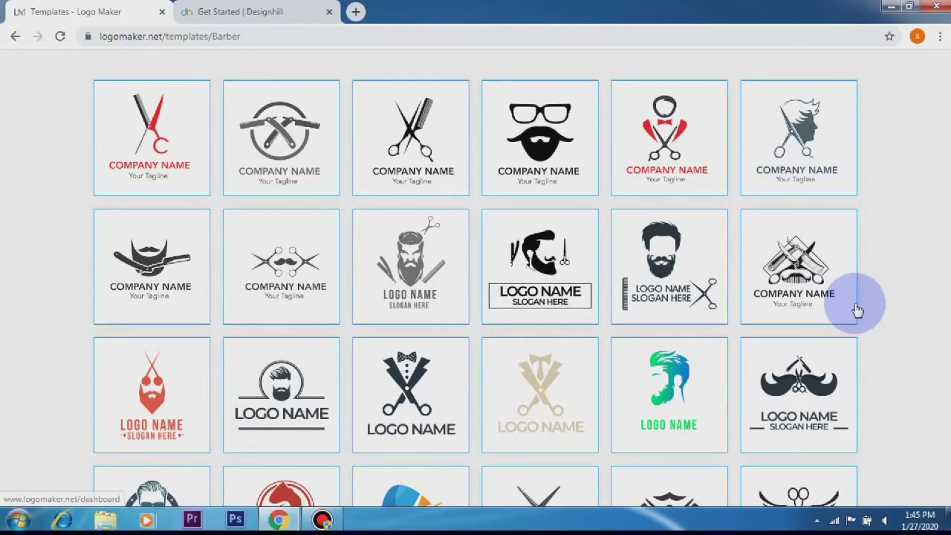
scroll(857, 310, "down", 2)
scroll(858, 310, "down", 1)
scroll(859, 311, "up", 5)
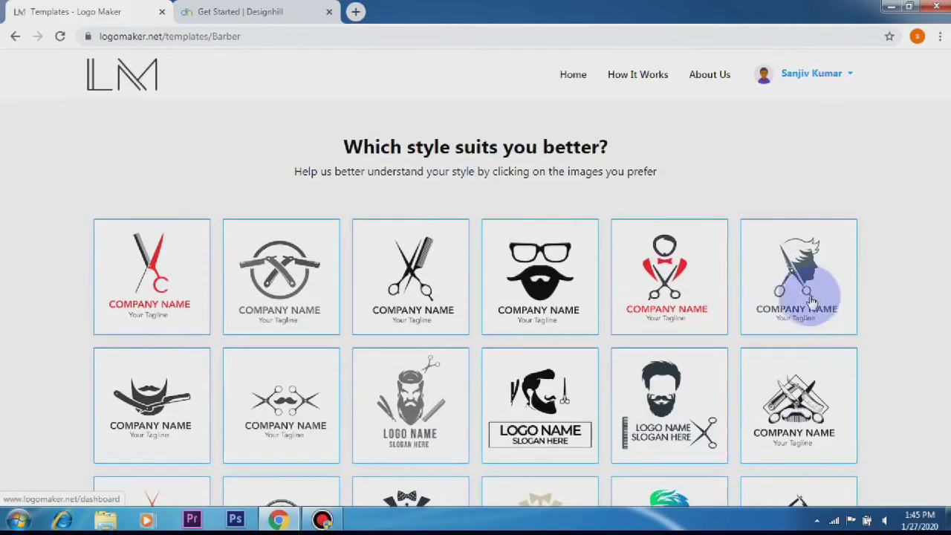
Return to the business categories and examine the logo templates in the Architecture category
left_click(15, 36)
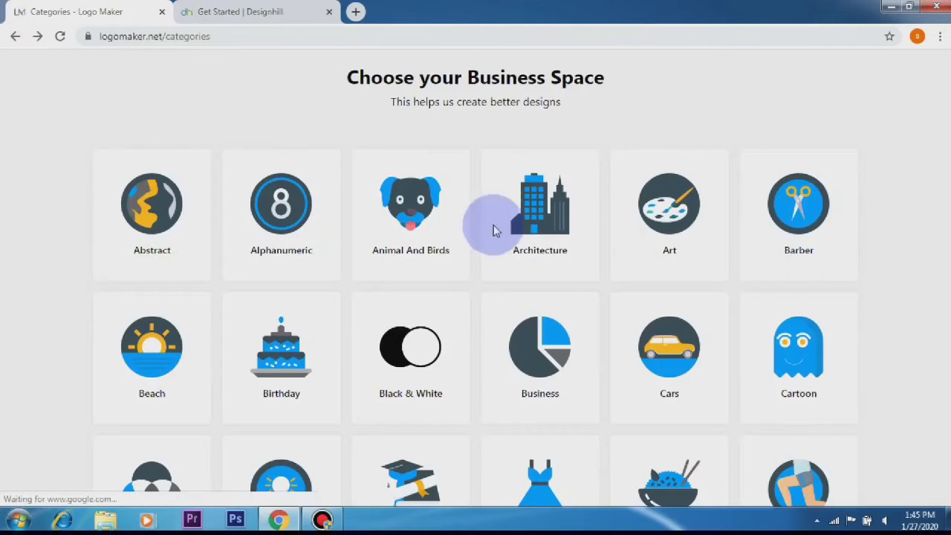
left_click(546, 225)
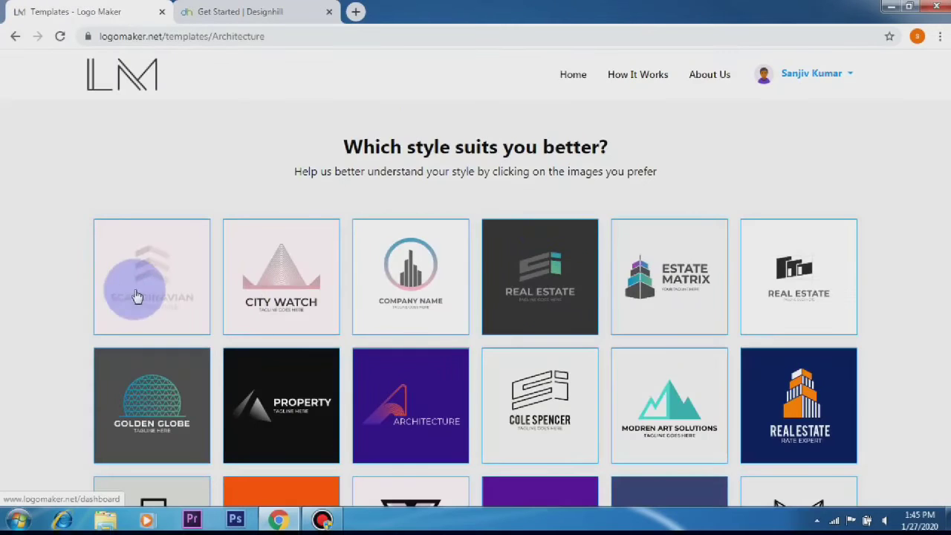
scroll(828, 357, "down", 2)
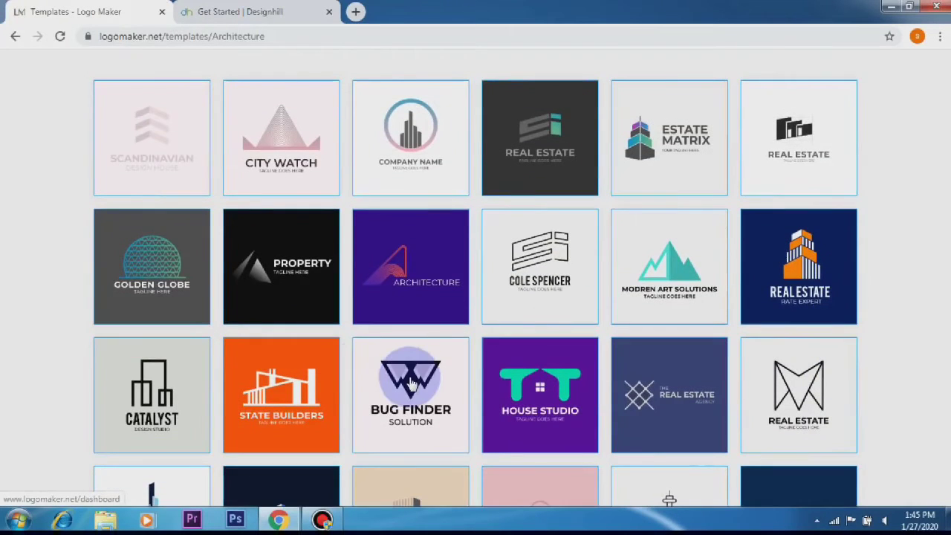
scroll(409, 380, "down", 1)
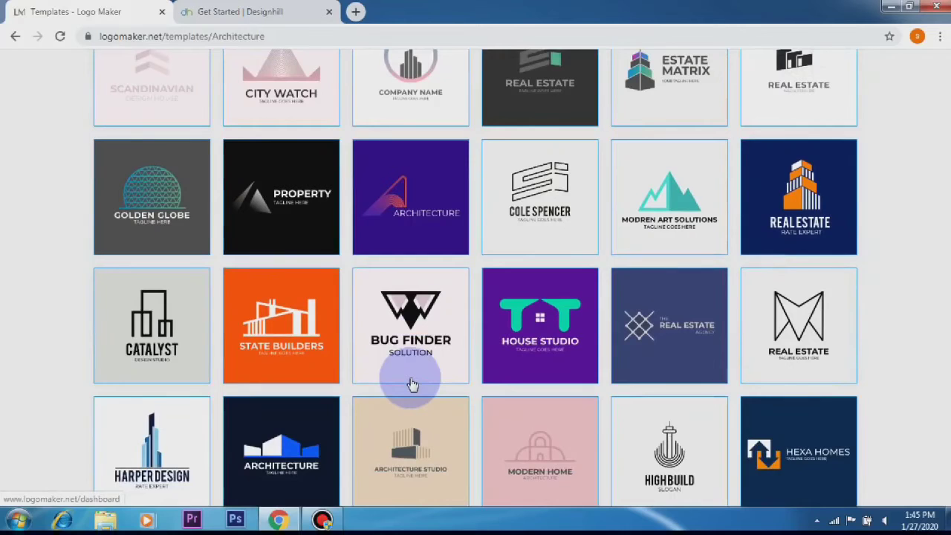
scroll(412, 384, "up", 3)
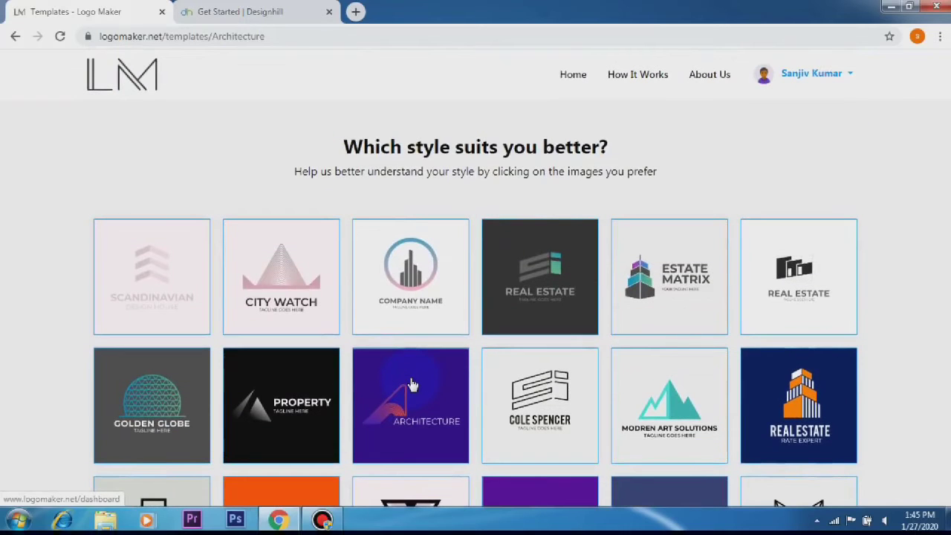
scroll(413, 384, "down", 3)
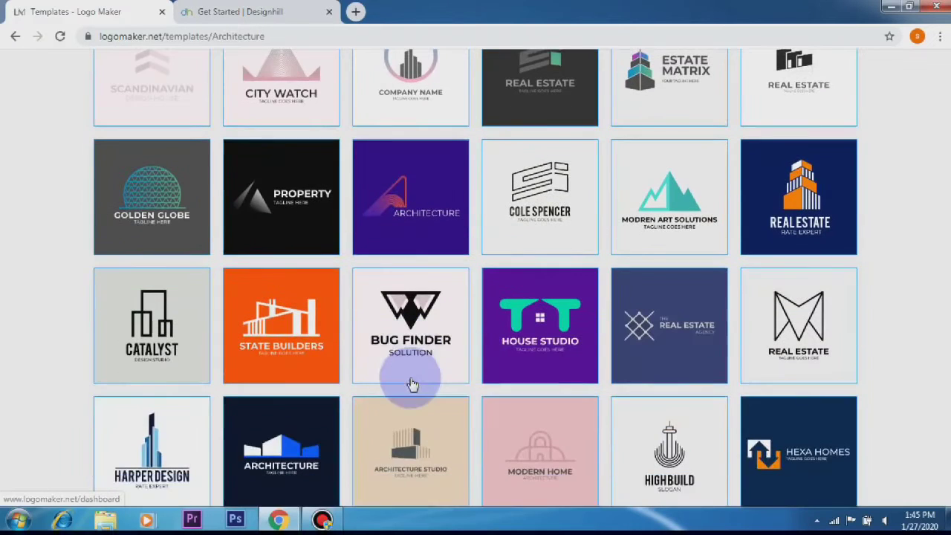
scroll(849, 388, "down", 3)
scroll(848, 386, "up", 3)
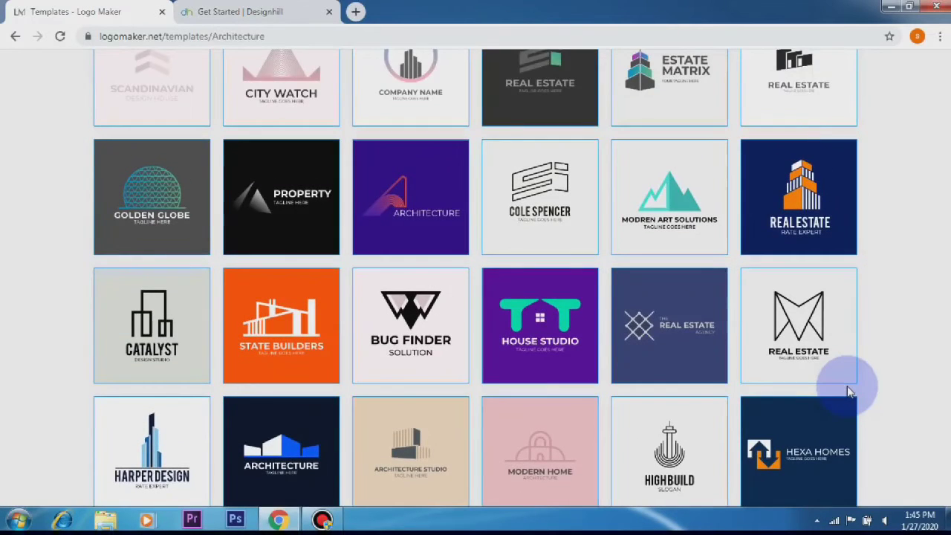
scroll(260, 266, "up", 2)
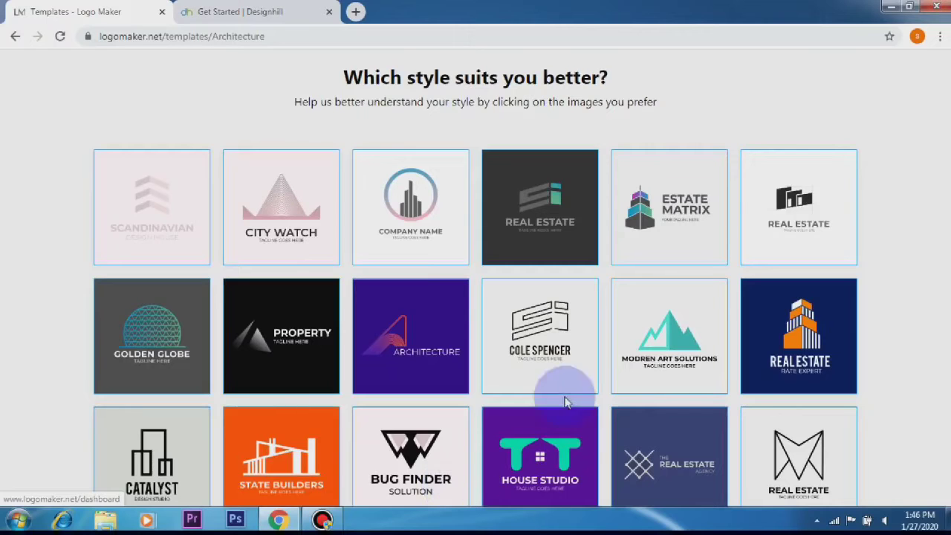
Go back to the category list and look through the Education logo templates
left_click(15, 36)
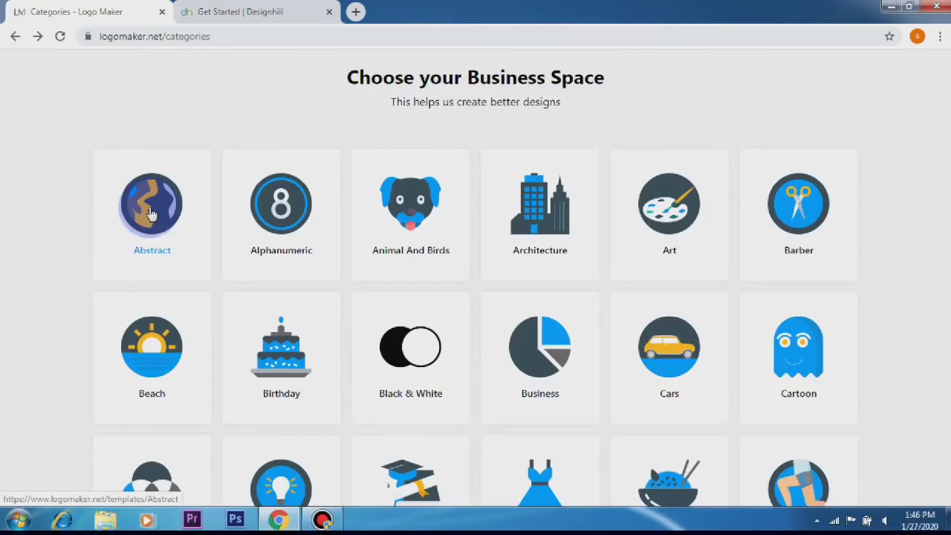
scroll(579, 347, "down", 1)
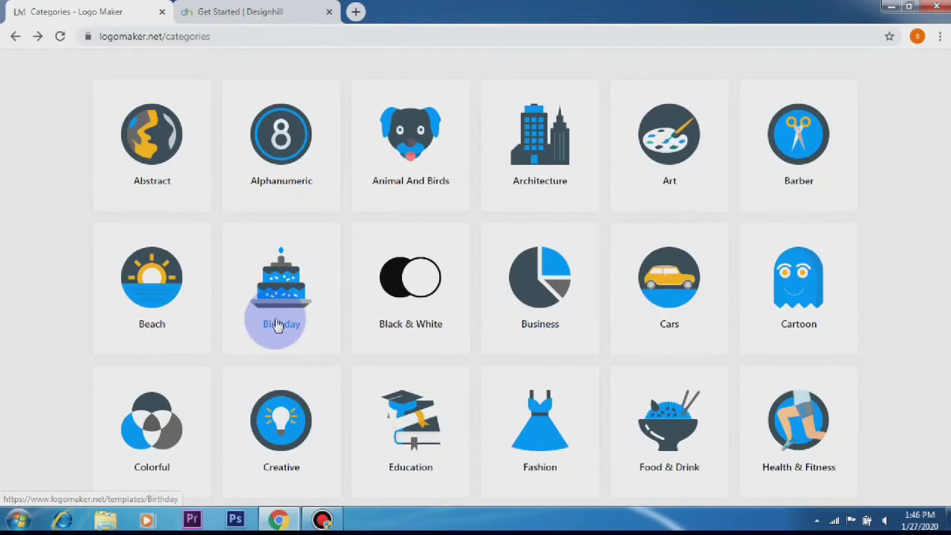
scroll(287, 342, "down", 2)
scroll(290, 344, "down", 1)
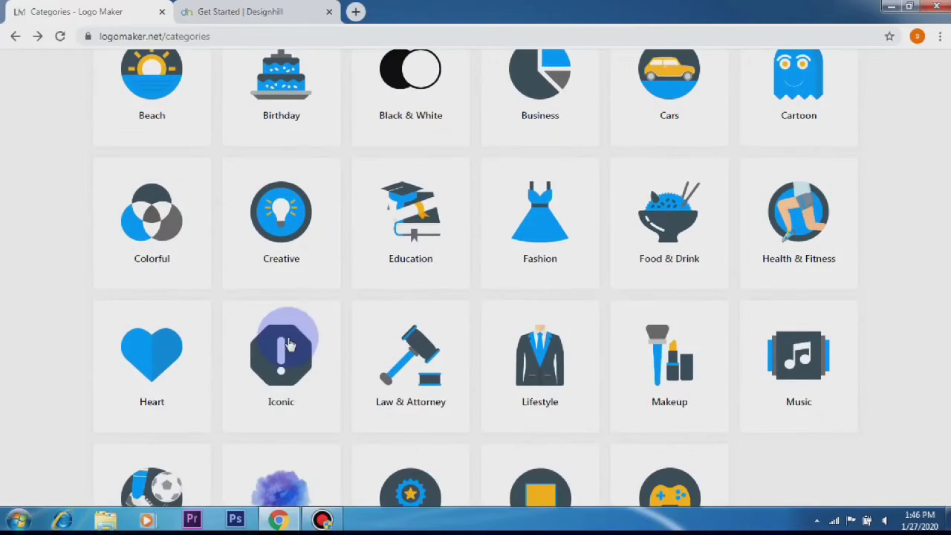
left_click(429, 234)
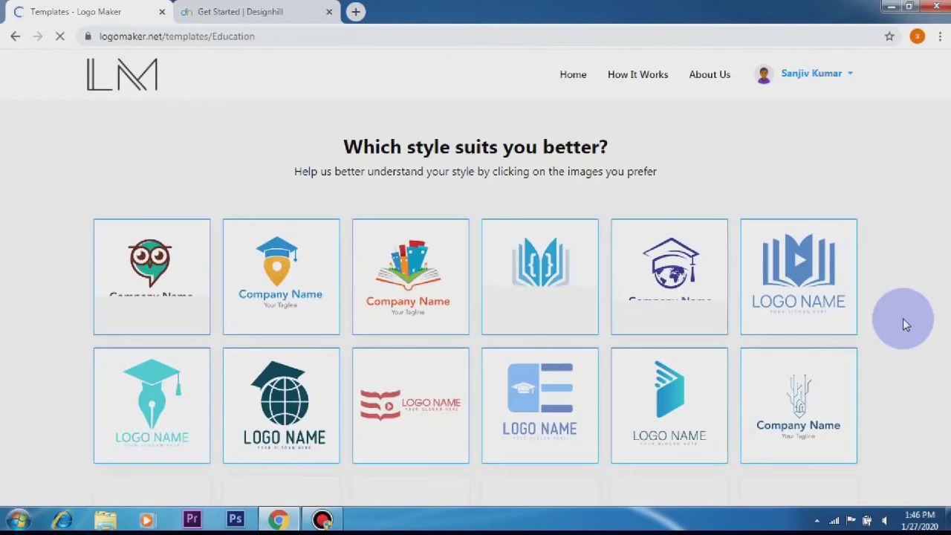
scroll(905, 322, "down", 5)
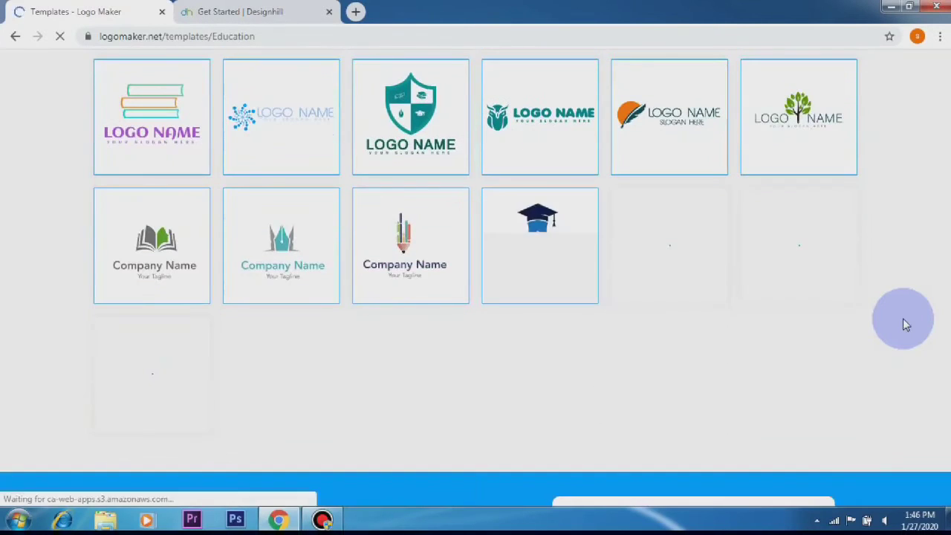
scroll(905, 321, "up", 5)
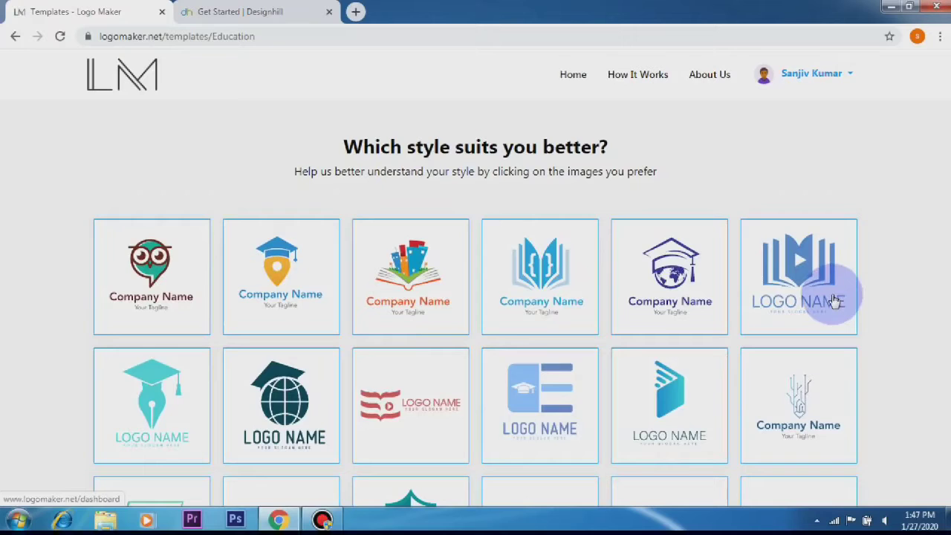
Return to the categories, open Makeup and choose the orange logo template with a woman's profile in a circle
left_click(15, 37)
left_click(342, 274)
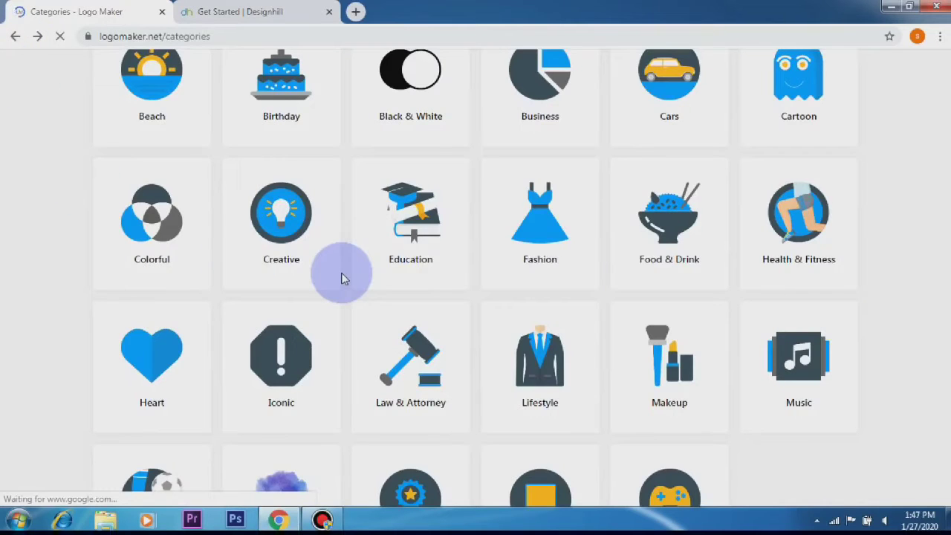
scroll(342, 279, "down", 1)
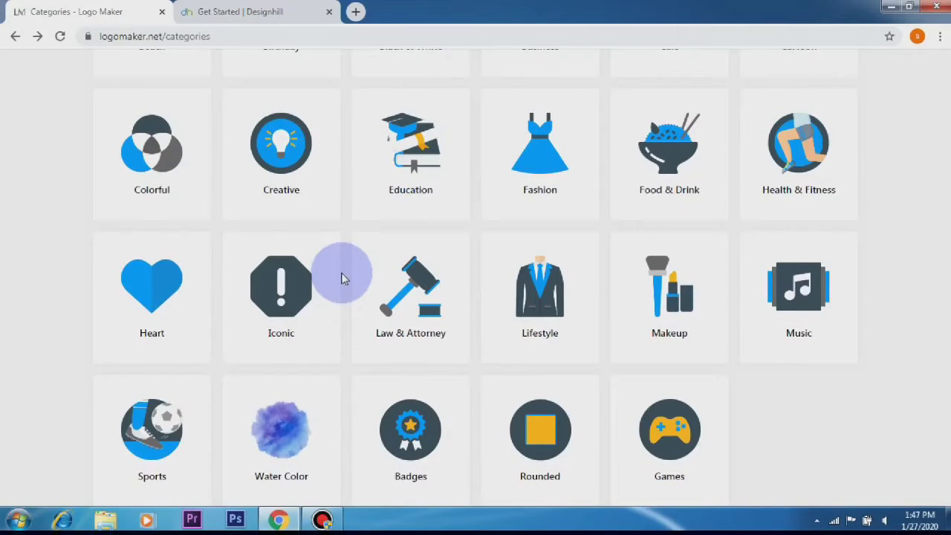
left_click(692, 304)
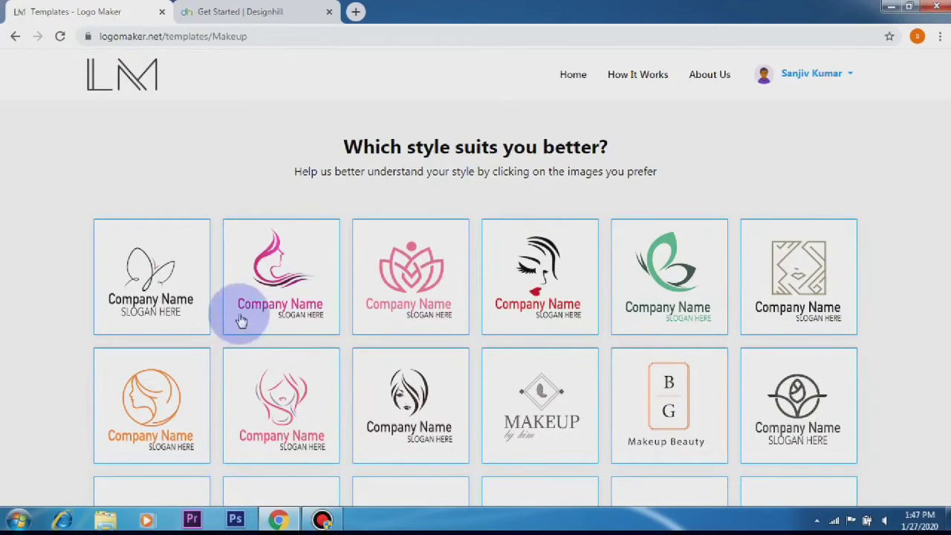
scroll(495, 405, "down", 2)
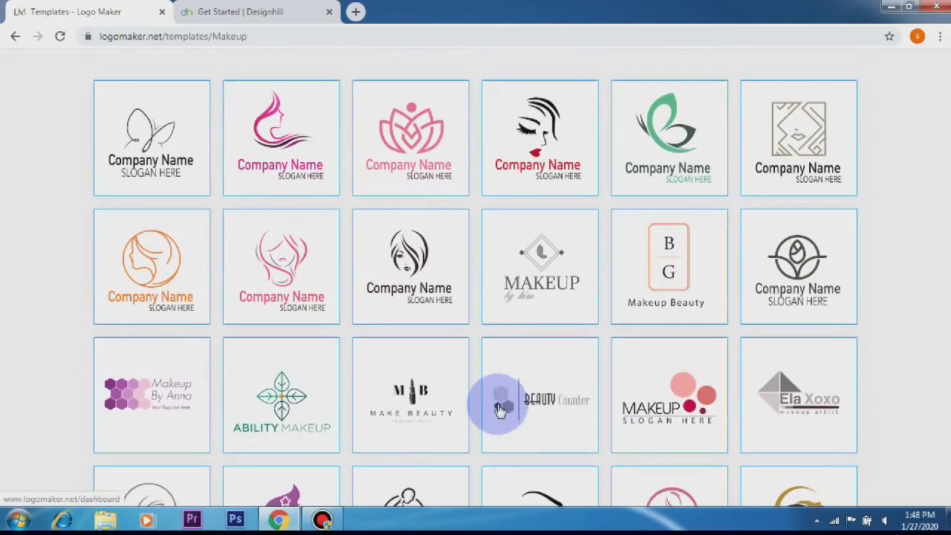
scroll(500, 410, "down", 2)
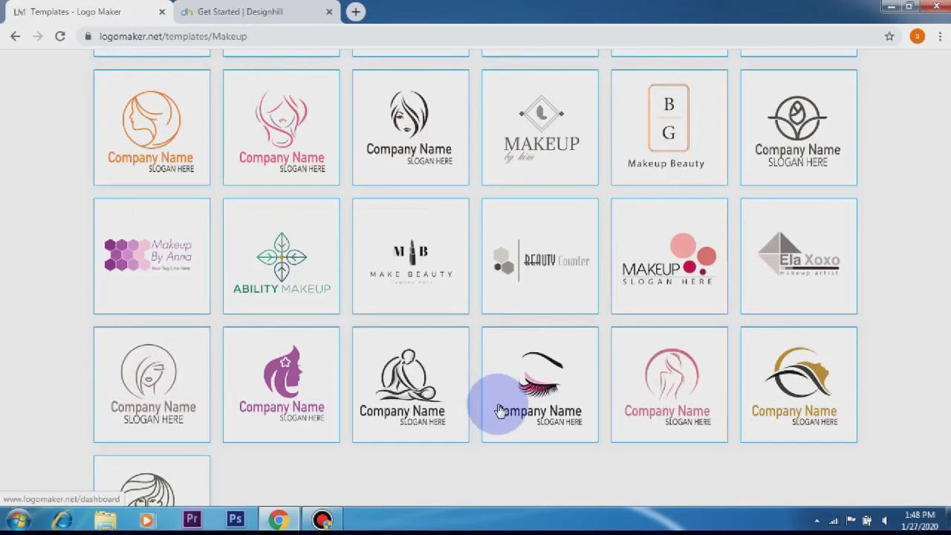
scroll(498, 409, "up", 2)
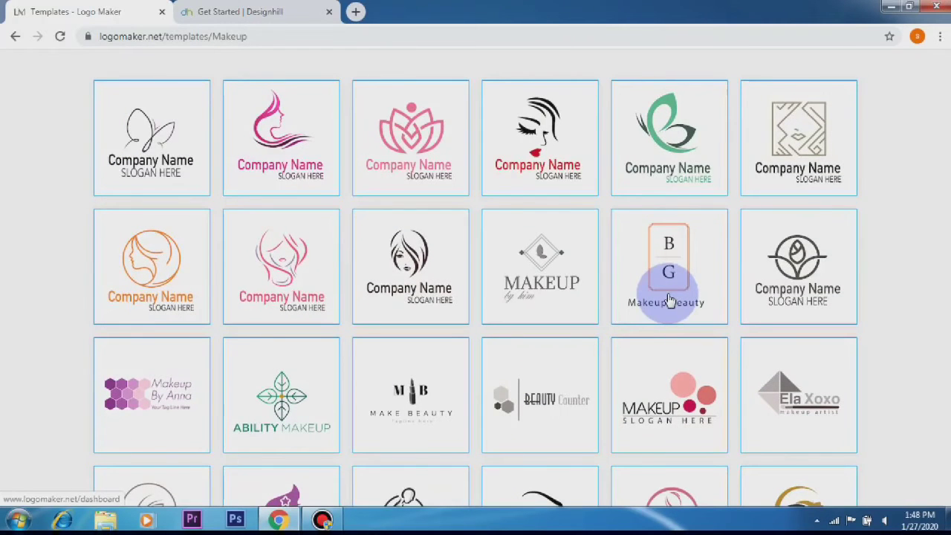
scroll(669, 300, "up", 2)
scroll(669, 300, "down", 1)
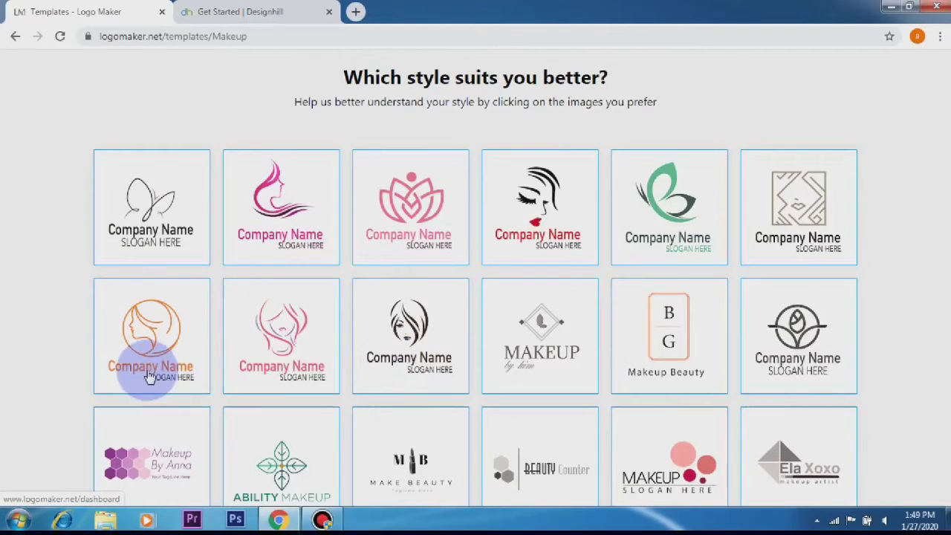
left_click(161, 303)
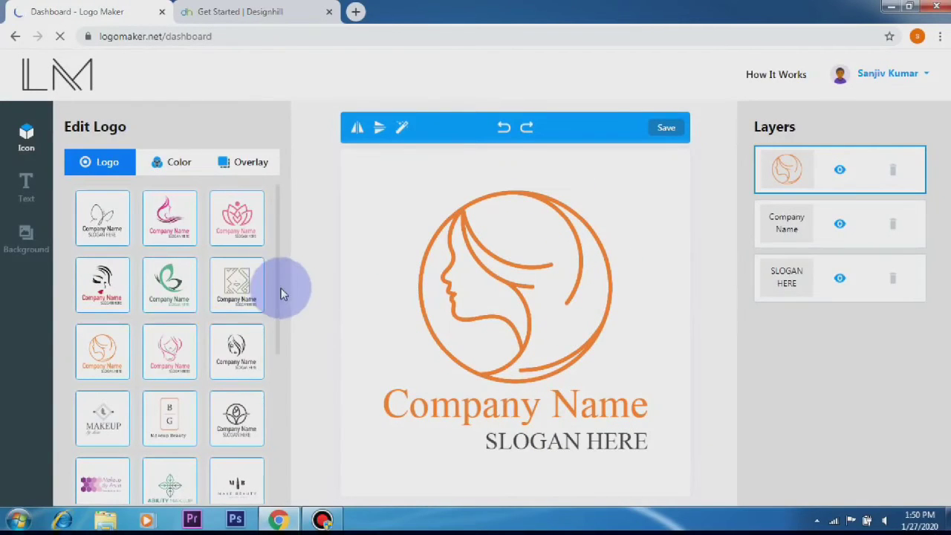
Replace the "Company Name" text under the logo icon with "Jindal"
left_click_drag(278, 287, 289, 217)
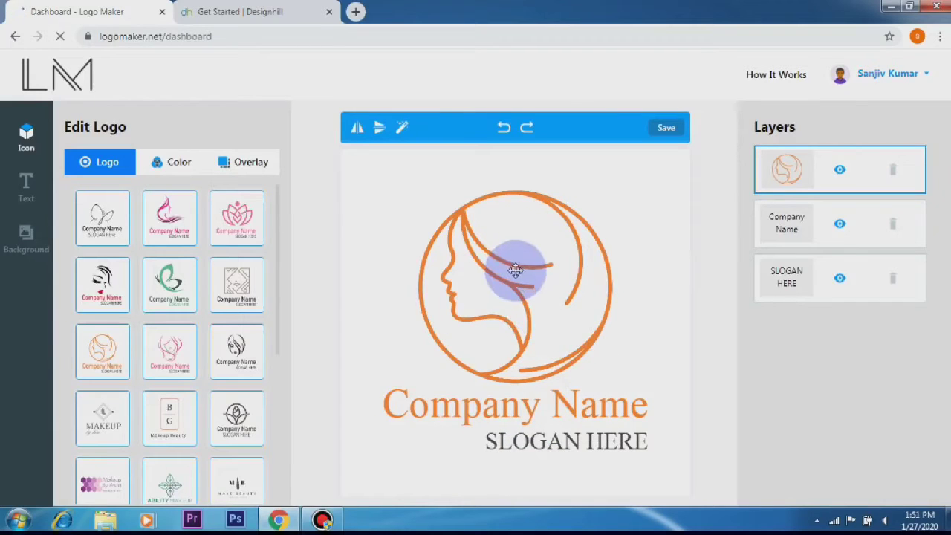
double_click(488, 407)
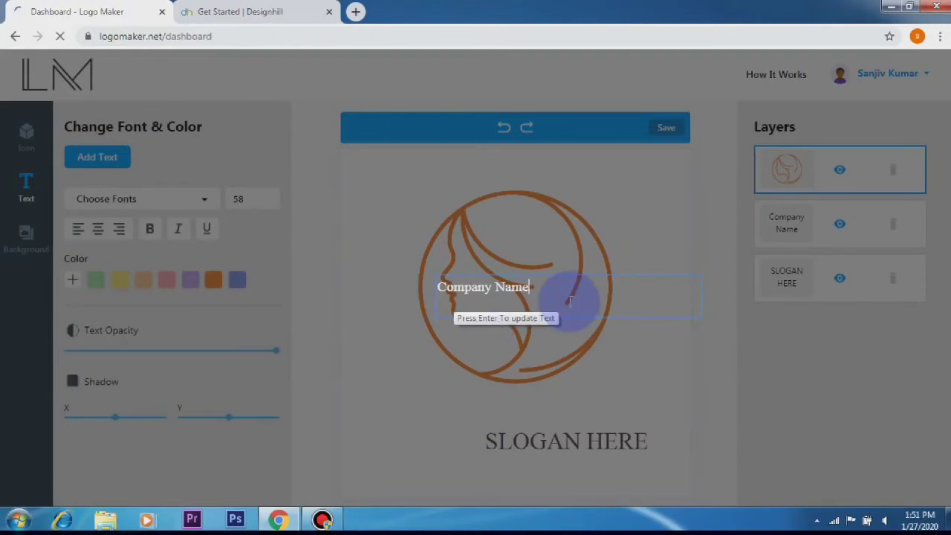
left_click_drag(573, 274, 457, 286)
key("BackSpace")
type("Jindal")
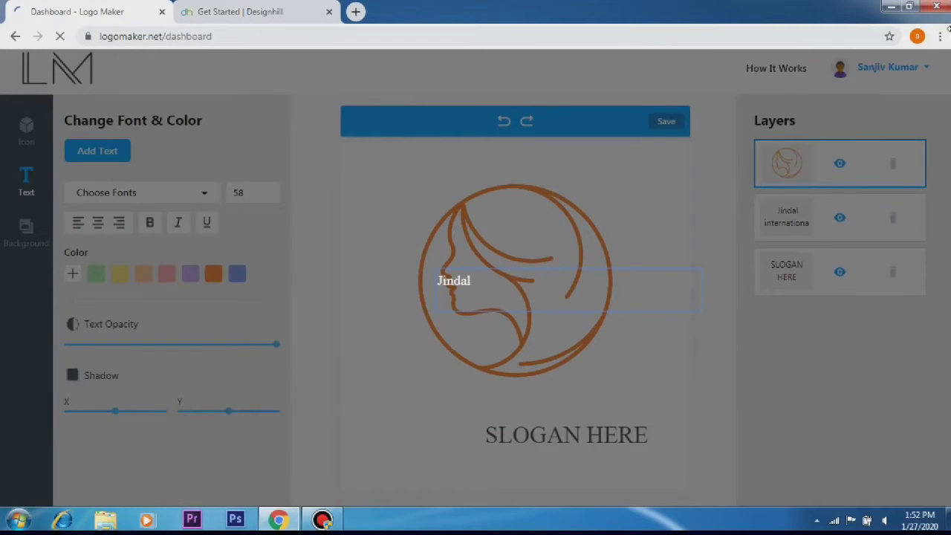
left_click(665, 372)
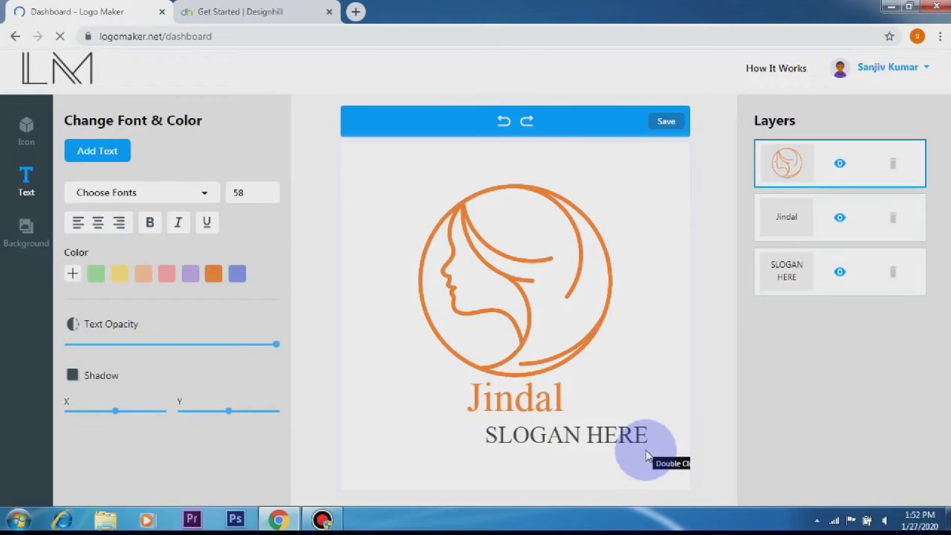
Replace the "SLOGAN HERE" text under the company name with "Best Beauty"
double_click(574, 437)
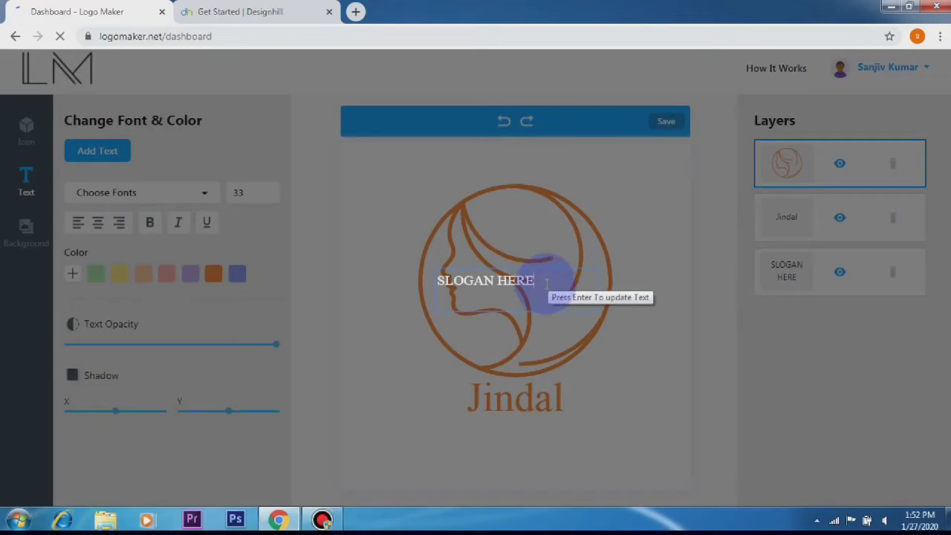
left_click_drag(548, 294, 407, 306)
type("Best Beauty")
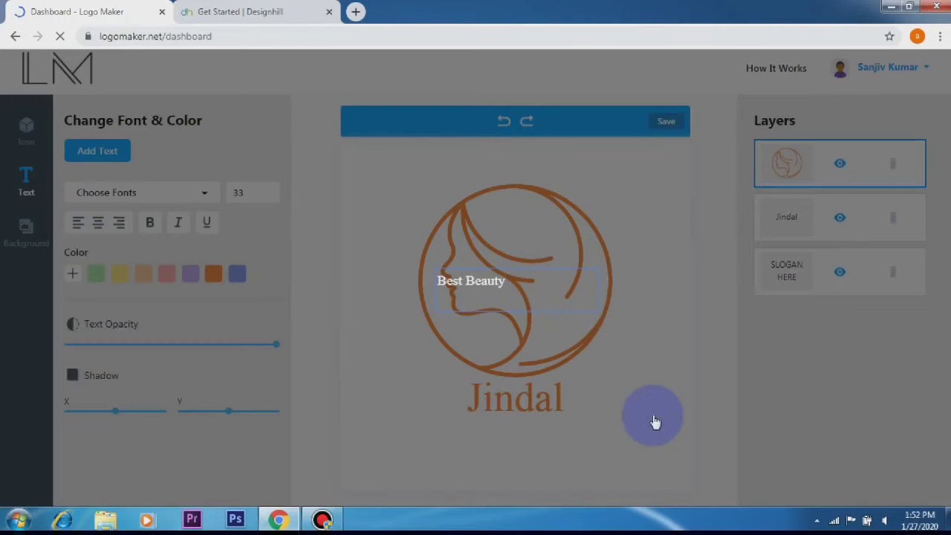
left_click(658, 459)
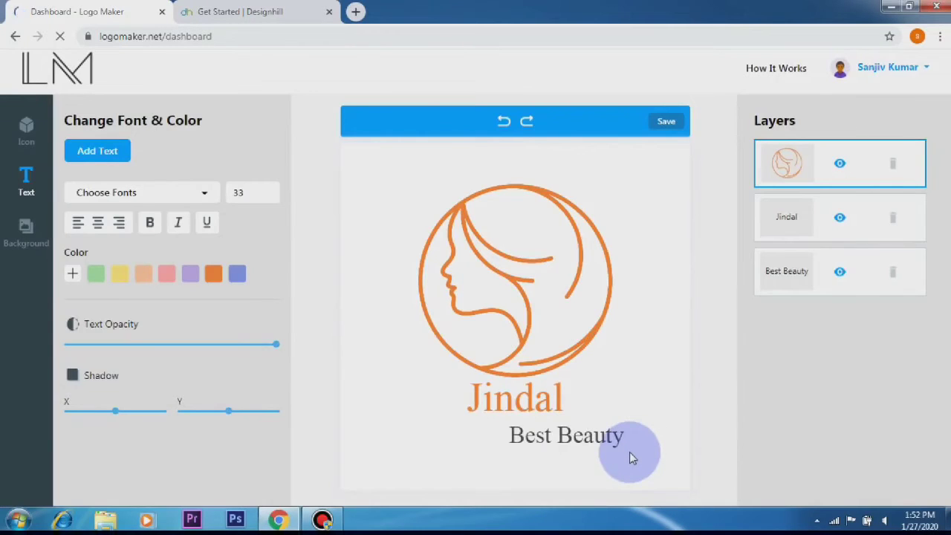
Try the Aclonica-Regular font on the "Best Beauty" slogan, then settle on 232MKSD-RoundMedium
left_click(592, 435)
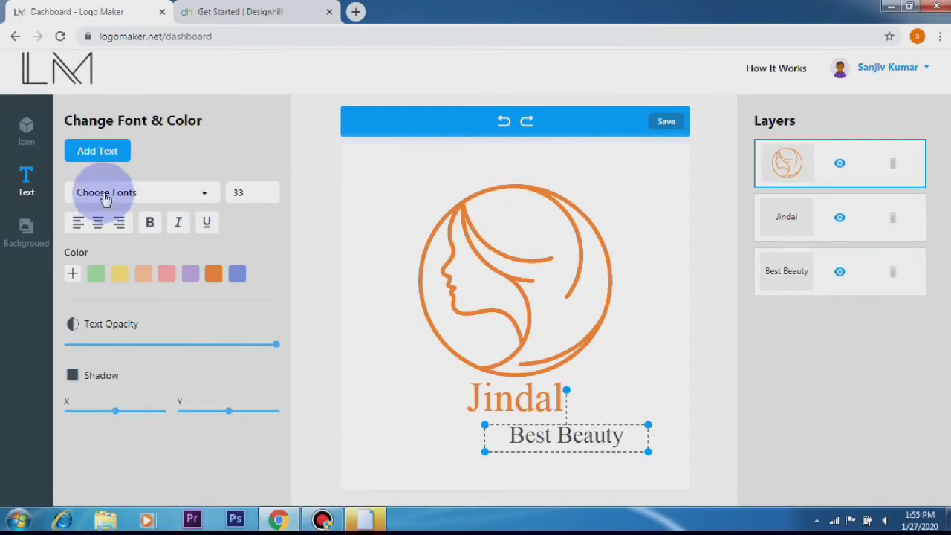
left_click(204, 193)
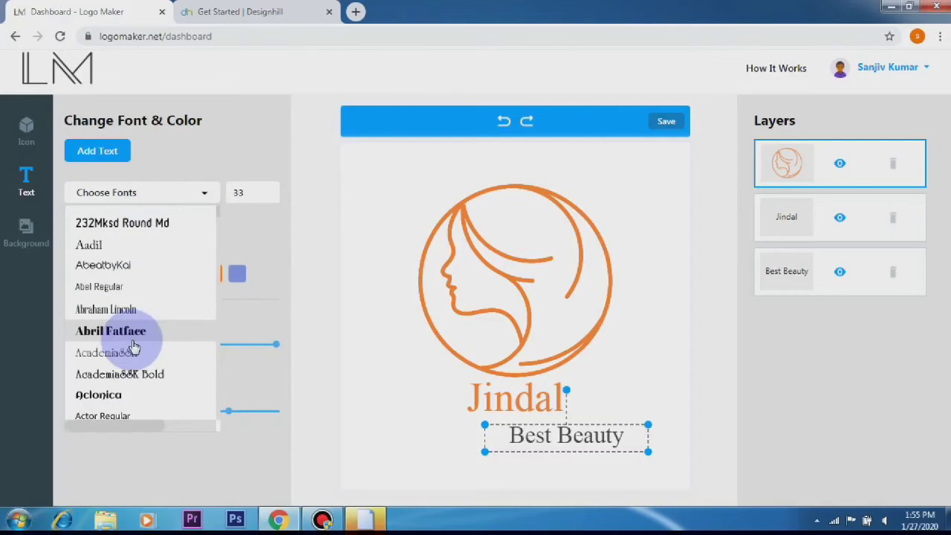
left_click(120, 396)
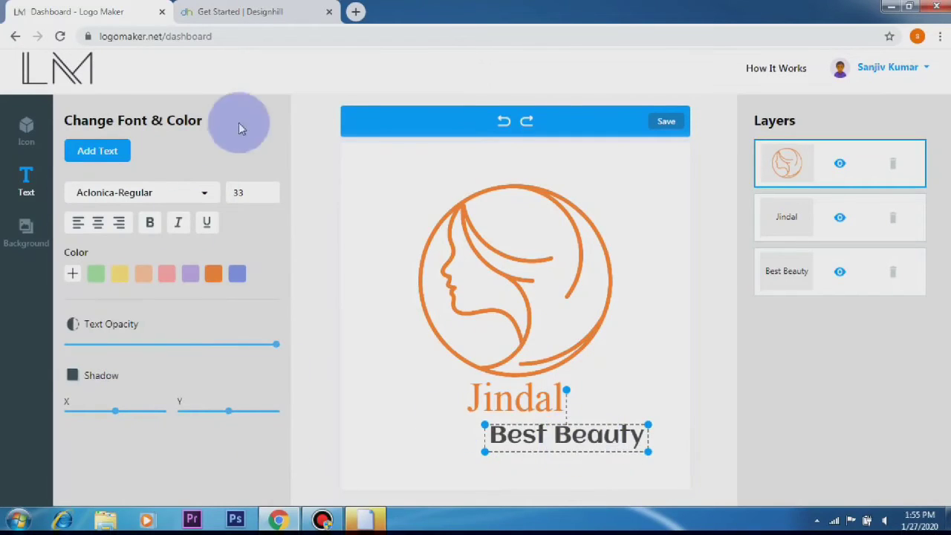
left_click(206, 194)
left_click(176, 221)
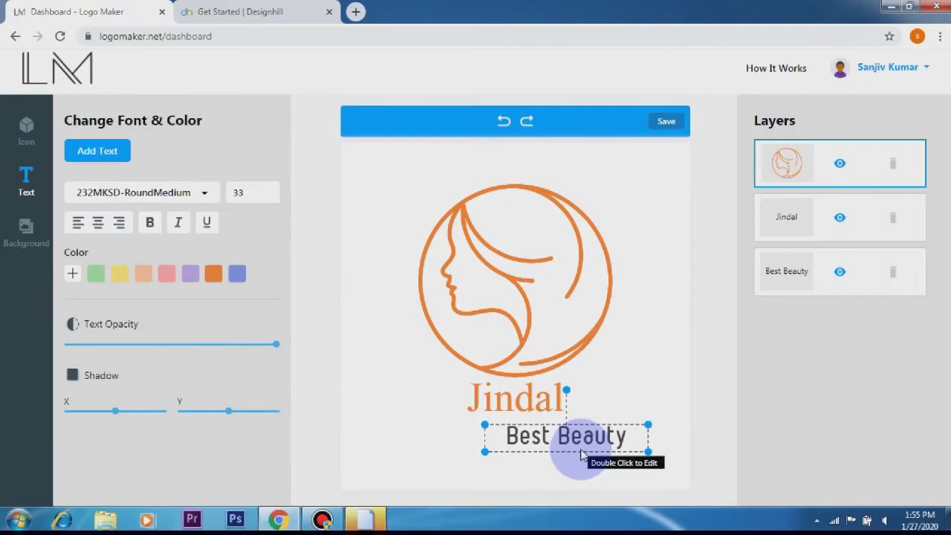
Try several preset colors on the "Best Beauty" slogan and settle on the blue one
left_click(96, 274)
left_click(119, 275)
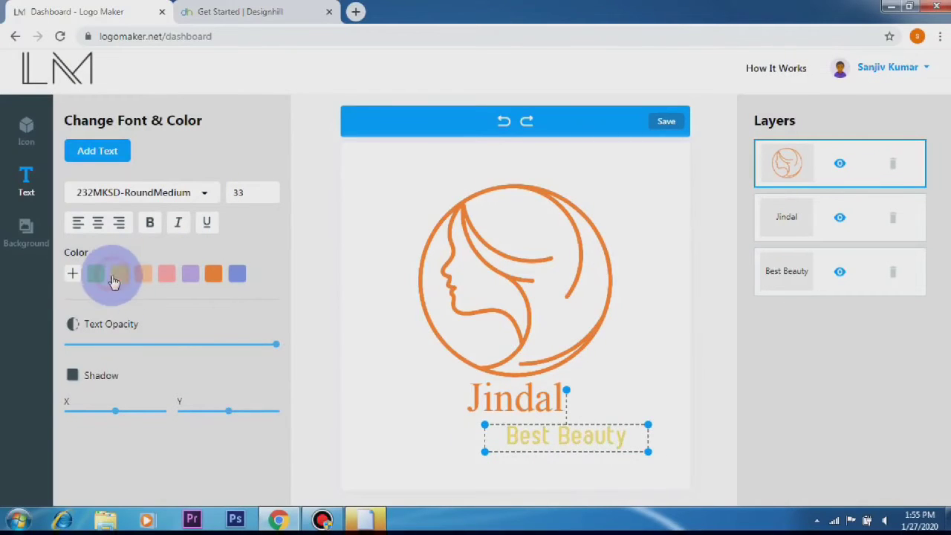
left_click(143, 274)
left_click(213, 274)
left_click(237, 275)
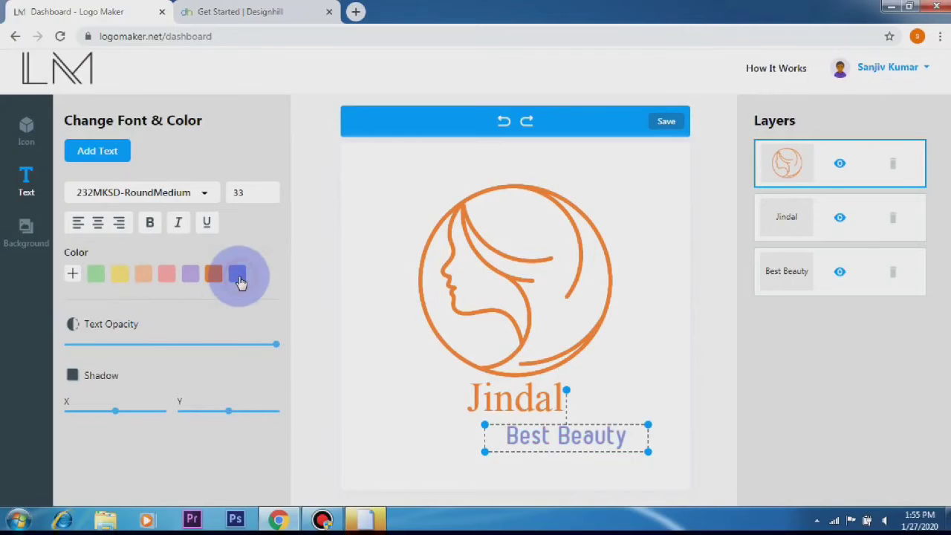
Color the "Jindal" company name yellow and set its font to 232MKSD-RoundMedium
left_click(520, 400)
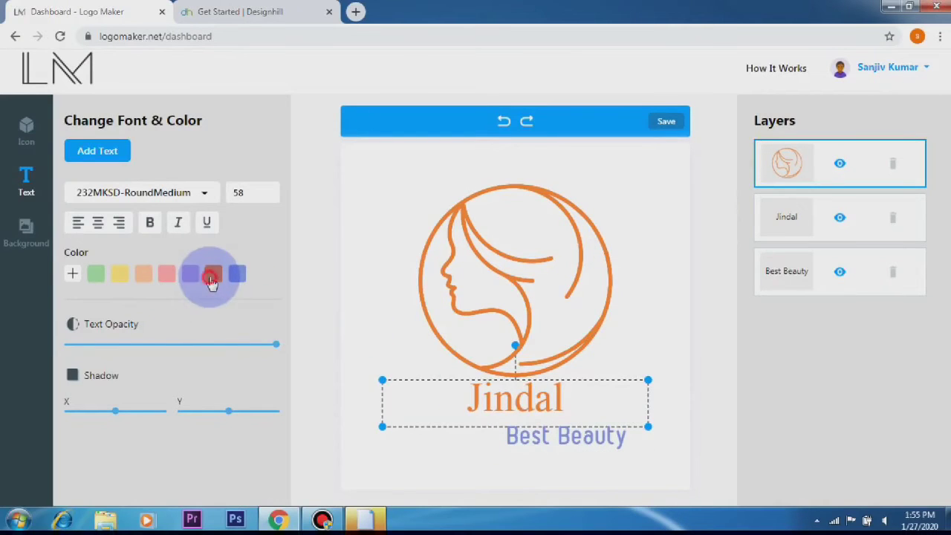
left_click(237, 275)
left_click(124, 277)
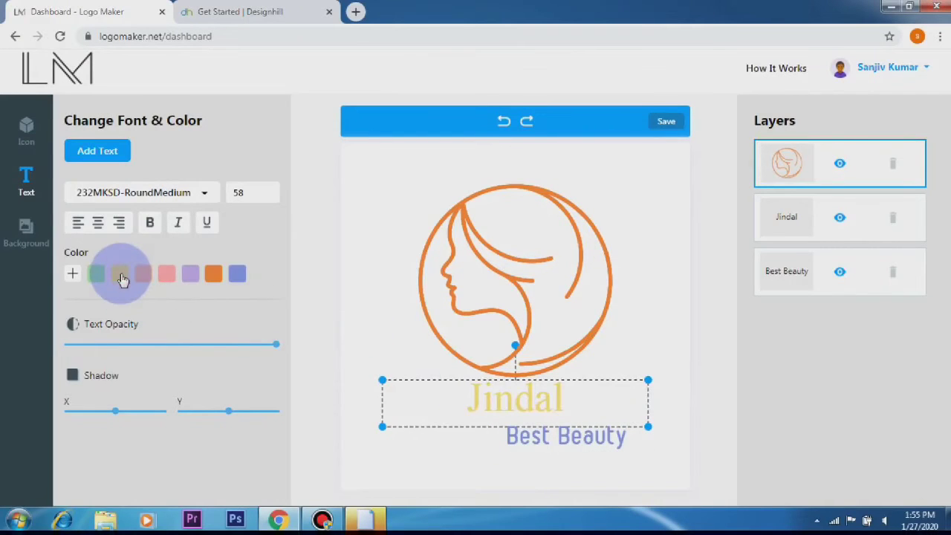
left_click(200, 192)
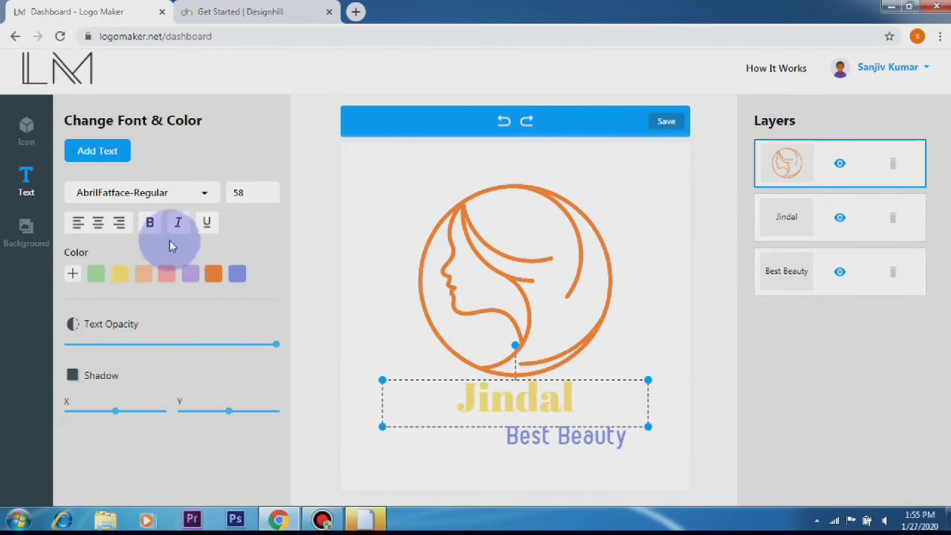
left_click(205, 192)
left_click(121, 222)
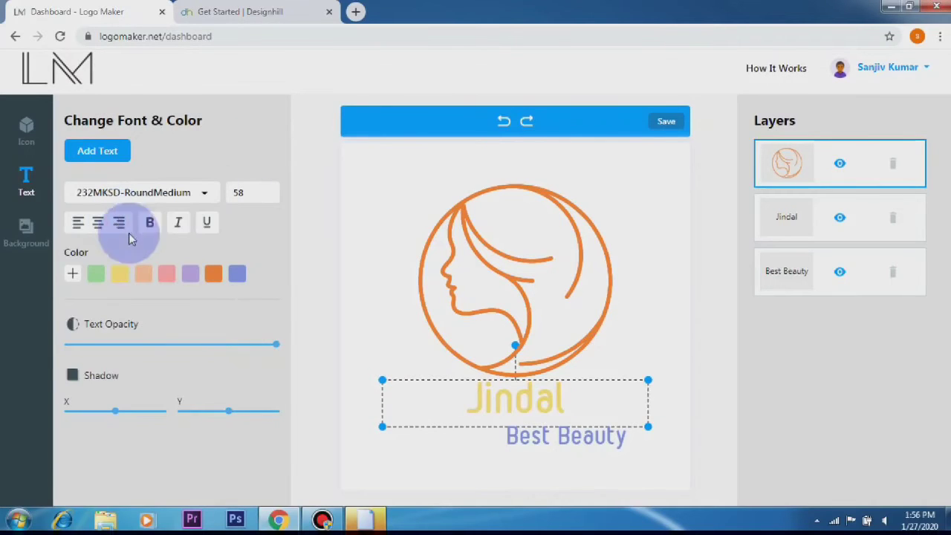
left_click(424, 449)
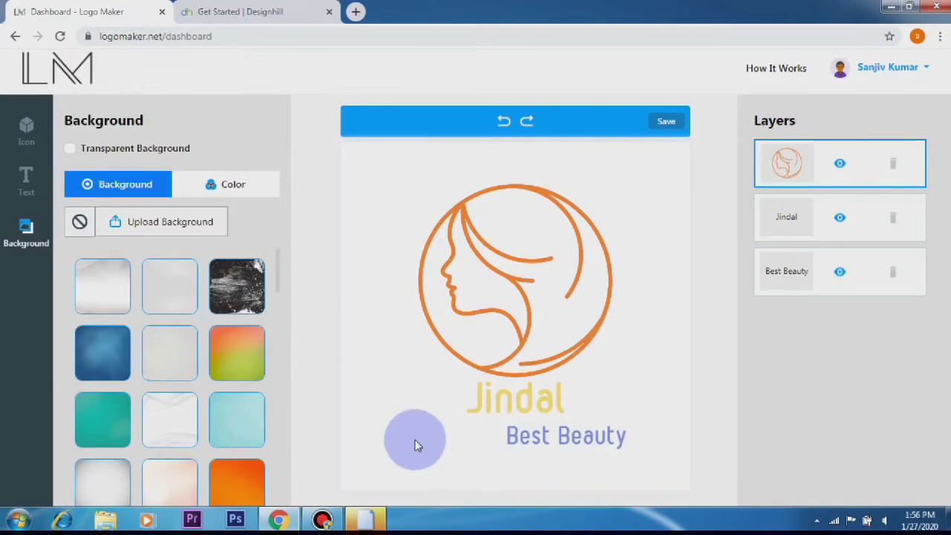
Select the woman's profile icon on the canvas and bring up the color palette for editing it
left_click(12, 131)
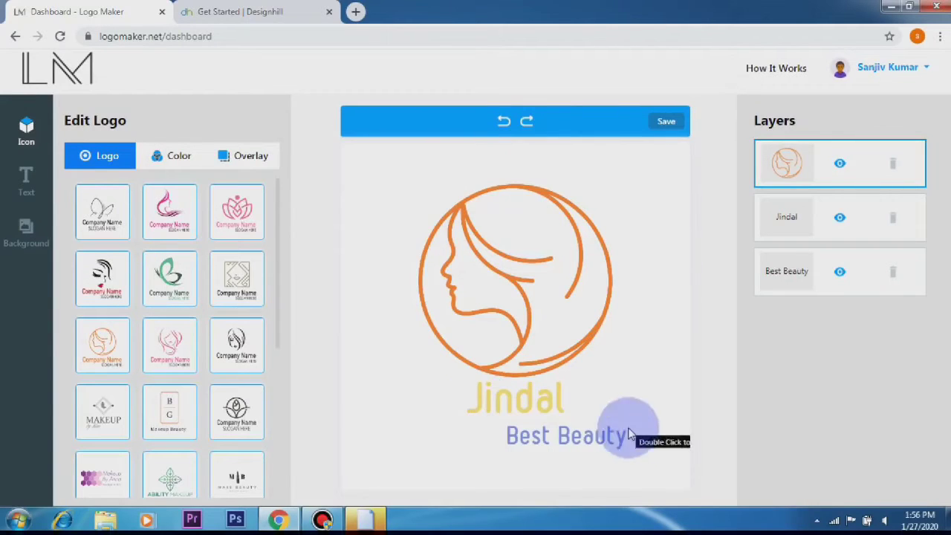
left_click(520, 287)
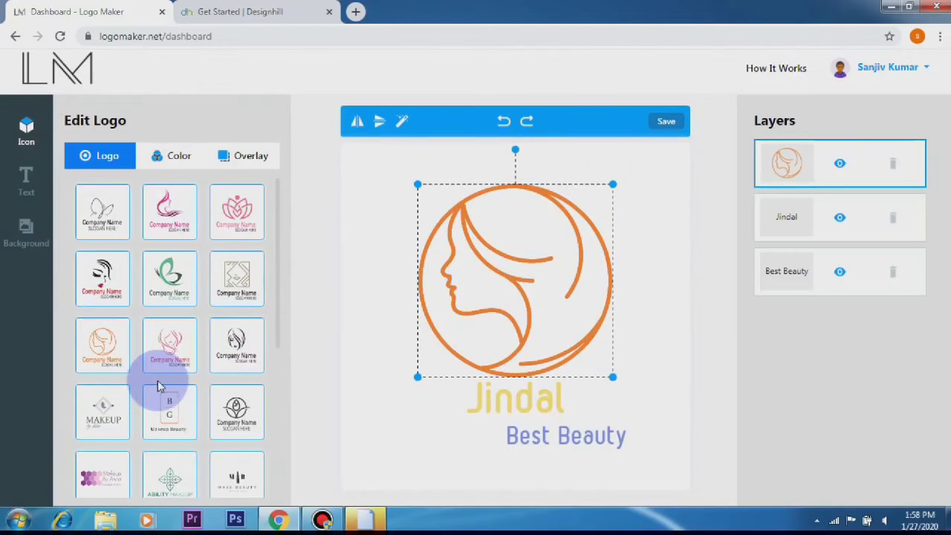
scroll(158, 386, "down", 5)
scroll(160, 387, "up", 5)
scroll(157, 386, "up", 1)
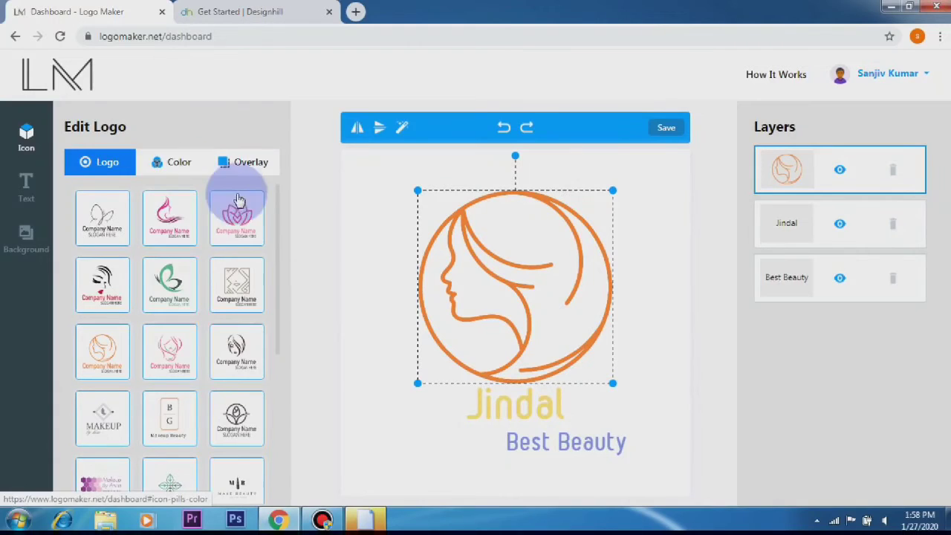
left_click(186, 170)
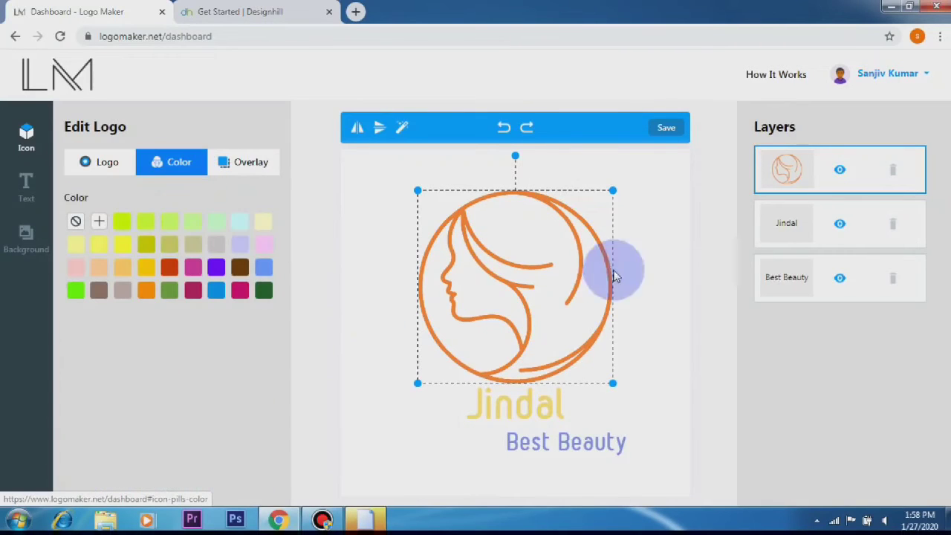
Try yellow, dark and bright green, magenta, light cyan, maroon and orange on the woman's profile icon
left_click(125, 247)
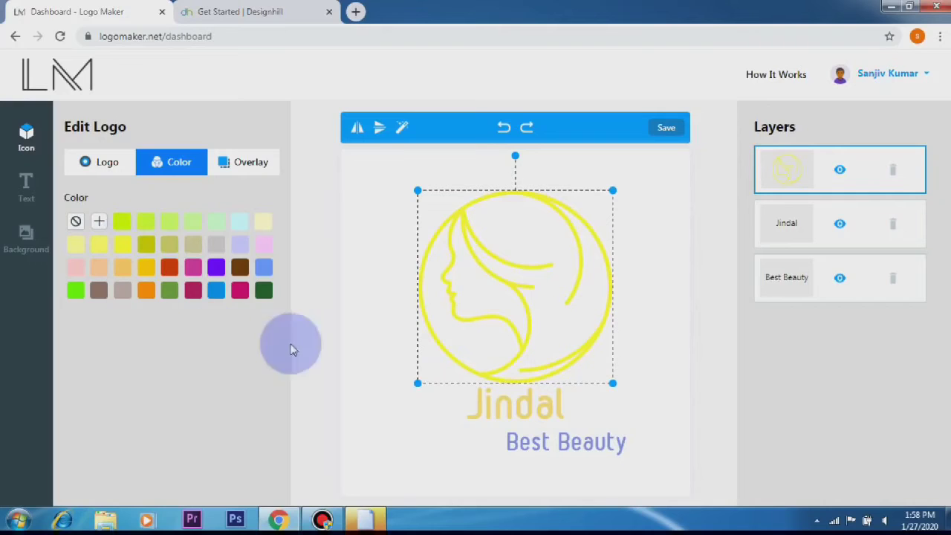
left_click(264, 291)
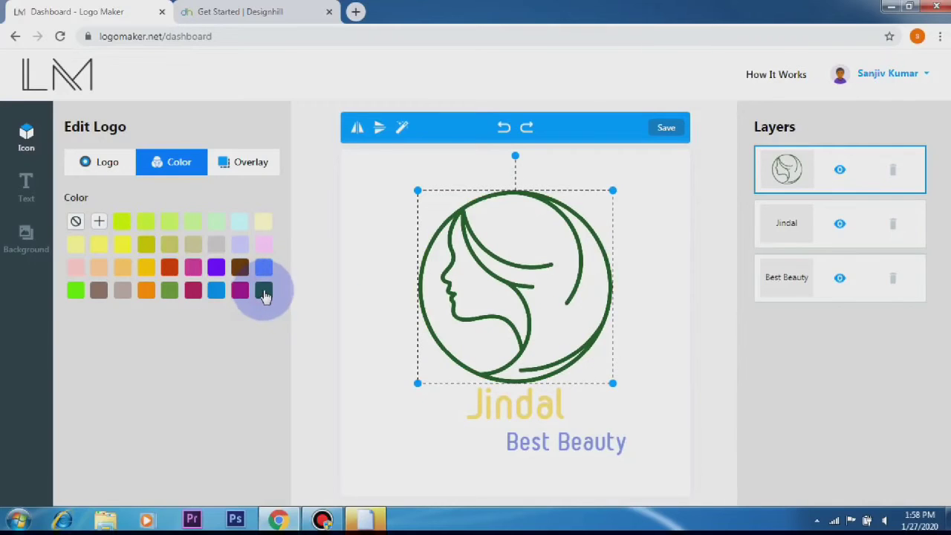
left_click(75, 290)
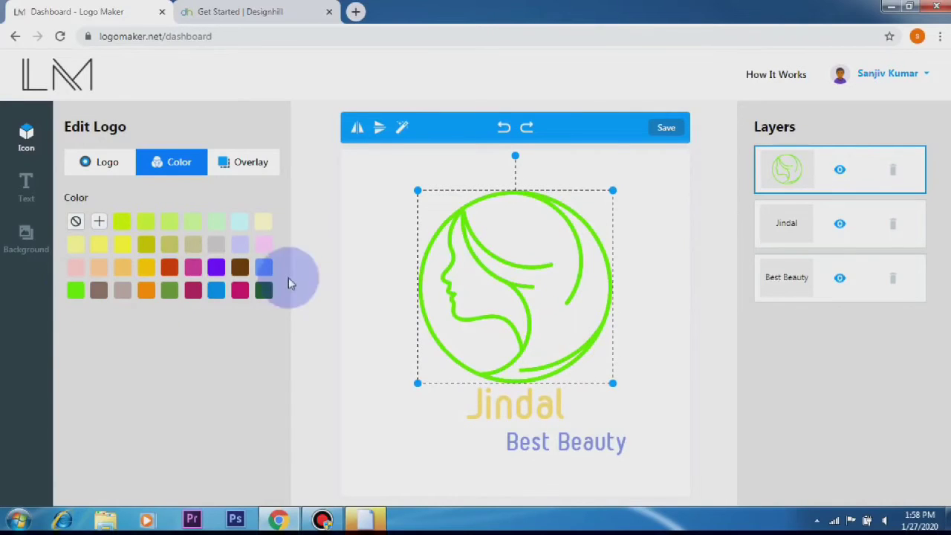
left_click(216, 267)
left_click(199, 269)
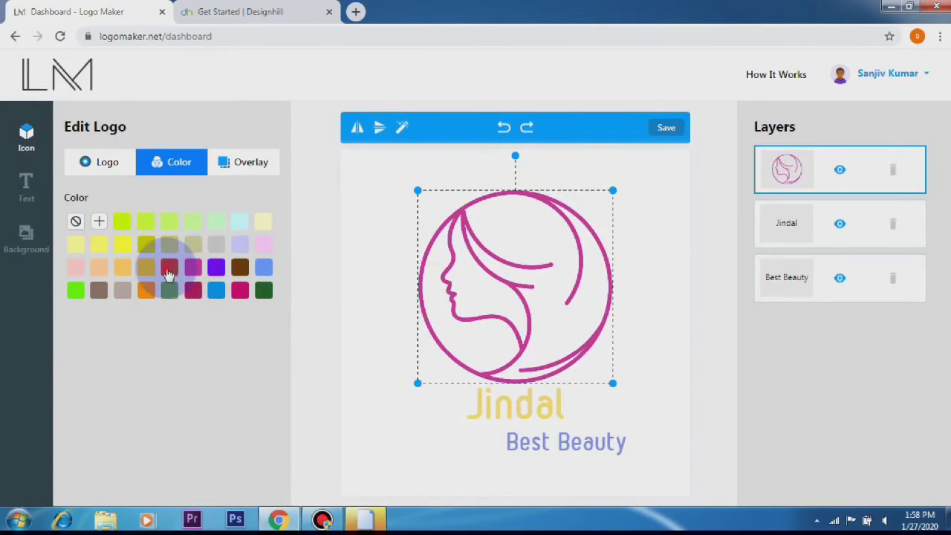
left_click(169, 269)
left_click(168, 292)
left_click(144, 292)
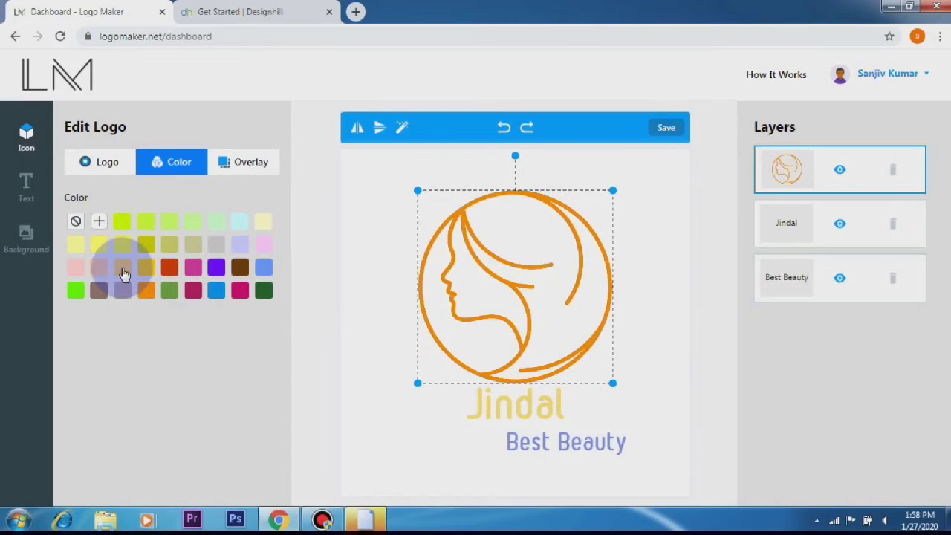
left_click(123, 267)
left_click(263, 291)
left_click(245, 295)
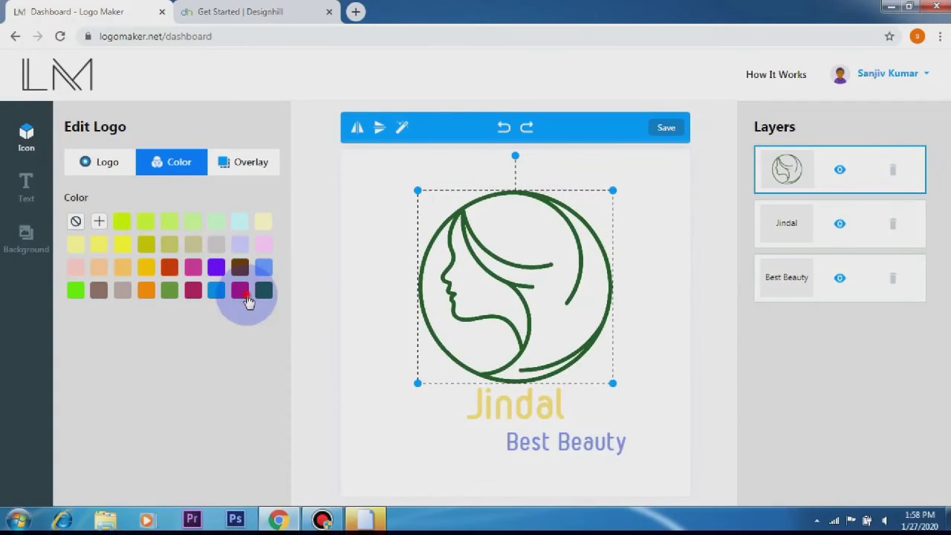
left_click(246, 224)
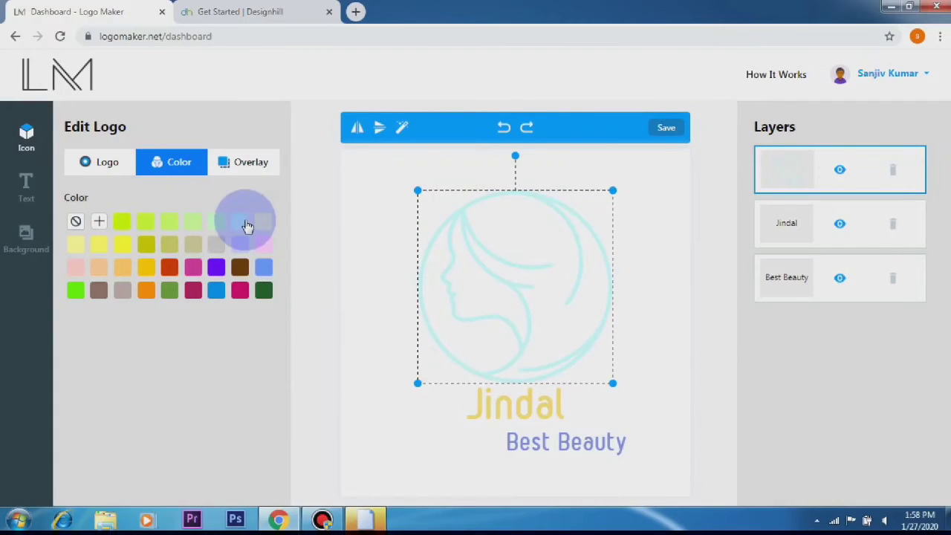
left_click(216, 292)
left_click(193, 291)
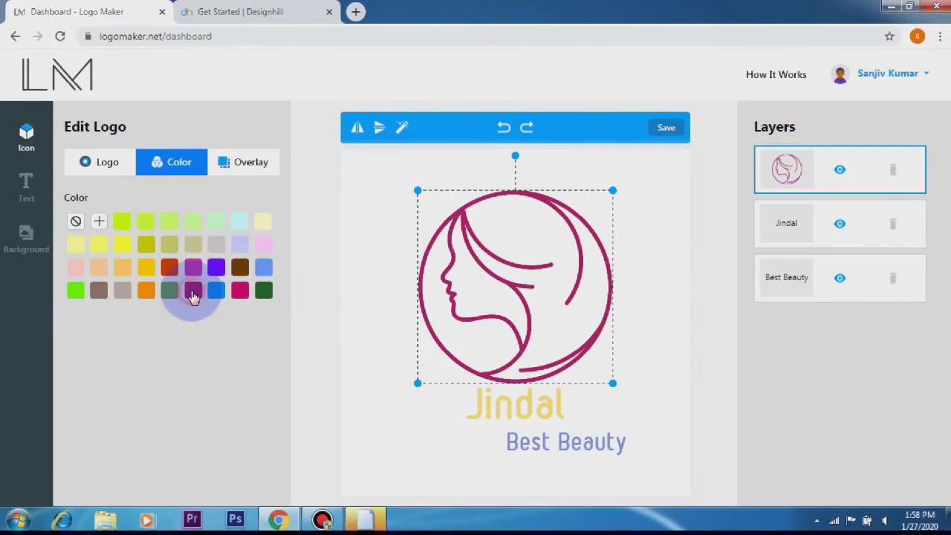
left_click(170, 292)
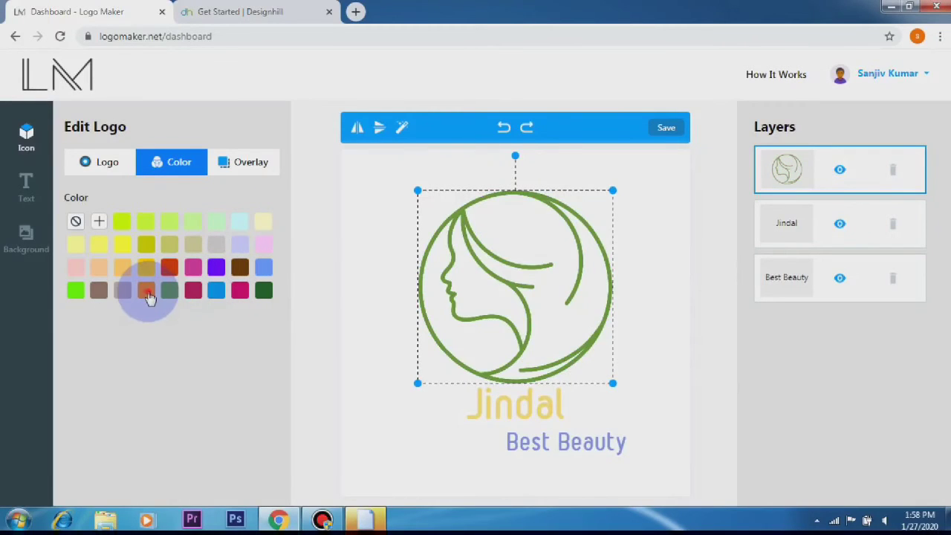
left_click(148, 294)
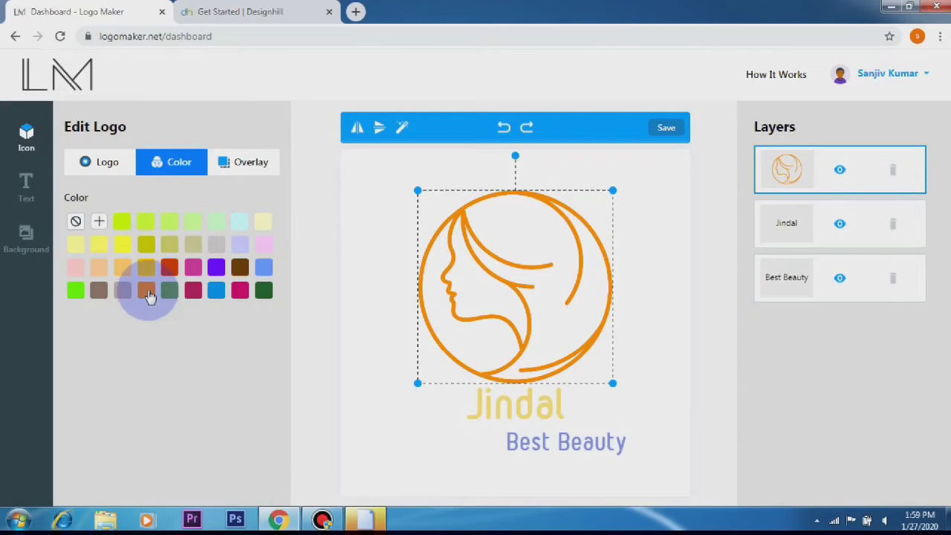
Try light pink and maroon on the woman's profile icon, settle on dark red-orange and deselect it
left_click(268, 246)
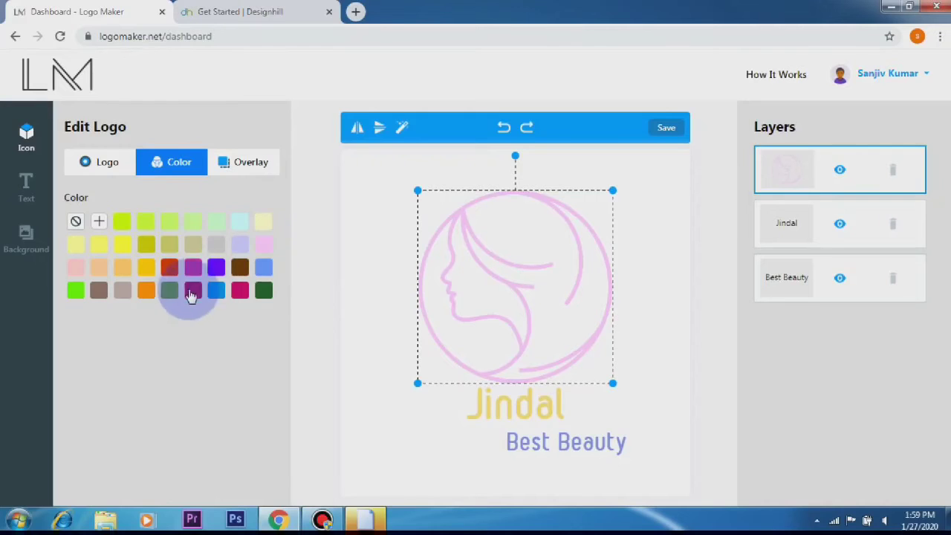
left_click(193, 290)
left_click(171, 268)
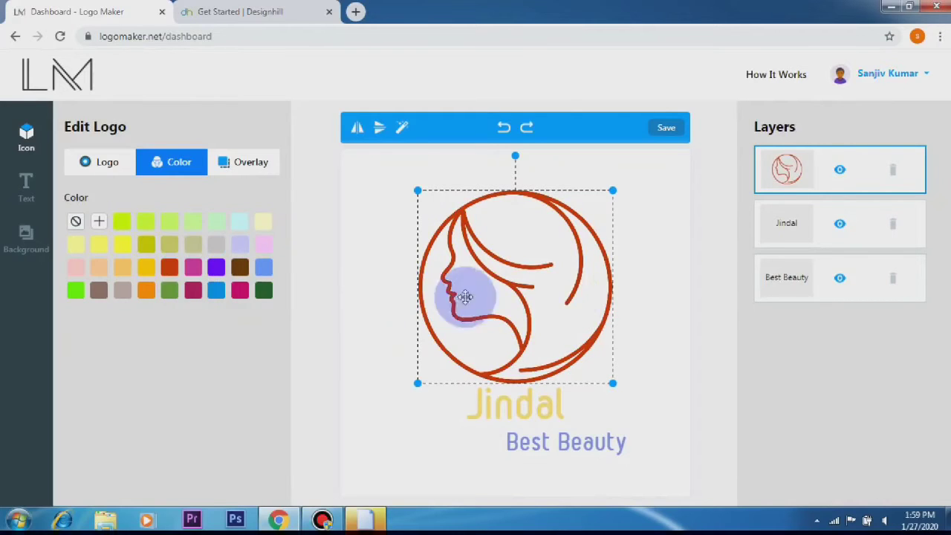
left_click(654, 290)
Look over the preset background images, then give the logo a solid dark charcoal background
left_click(26, 137)
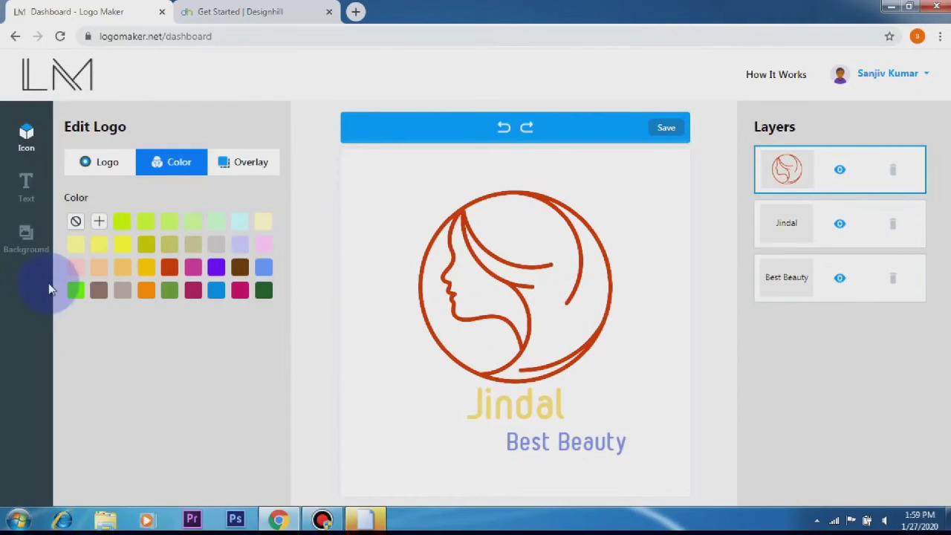
left_click(22, 242)
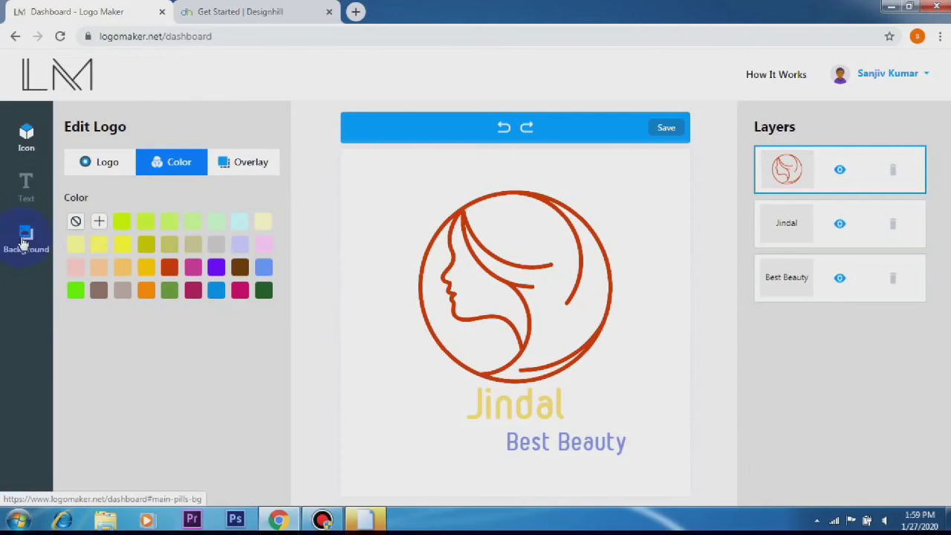
scroll(247, 394, "down", 1)
scroll(247, 394, "up", 1)
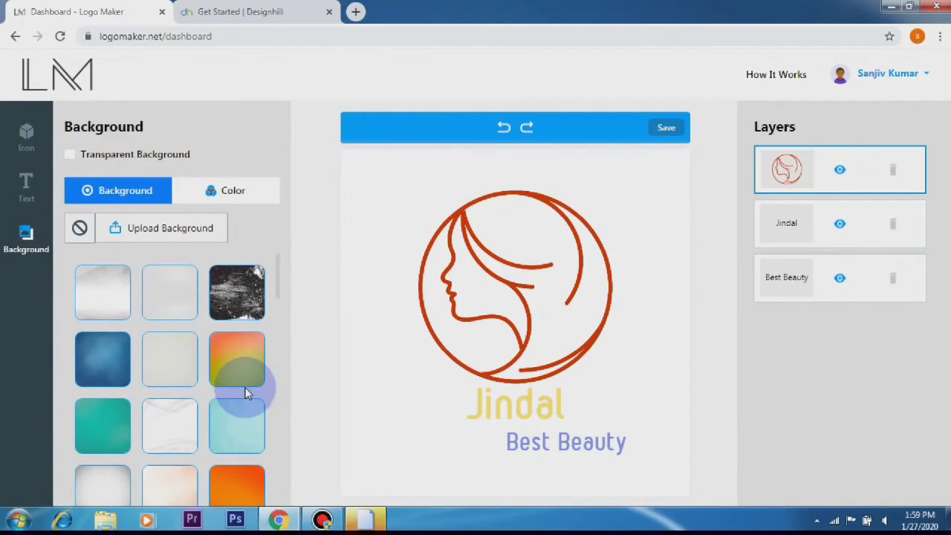
left_click(234, 193)
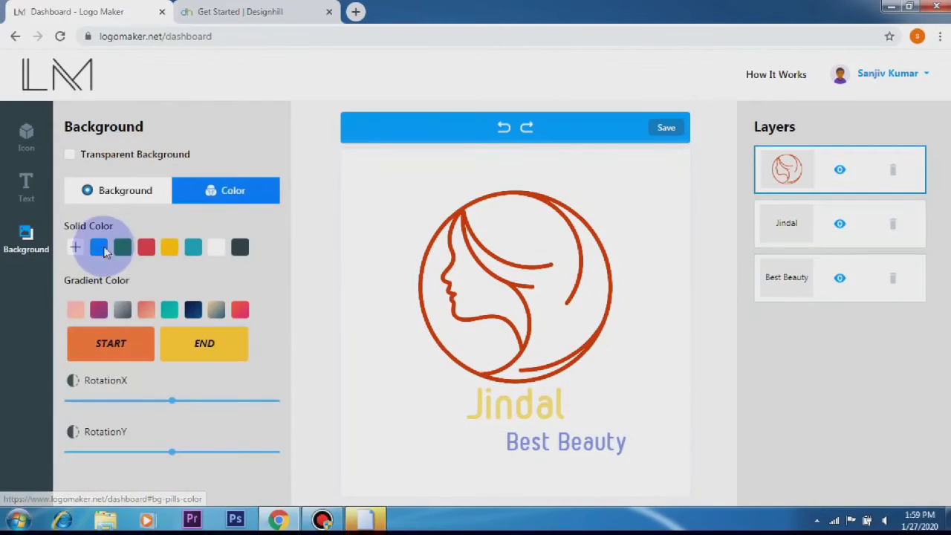
left_click(239, 248)
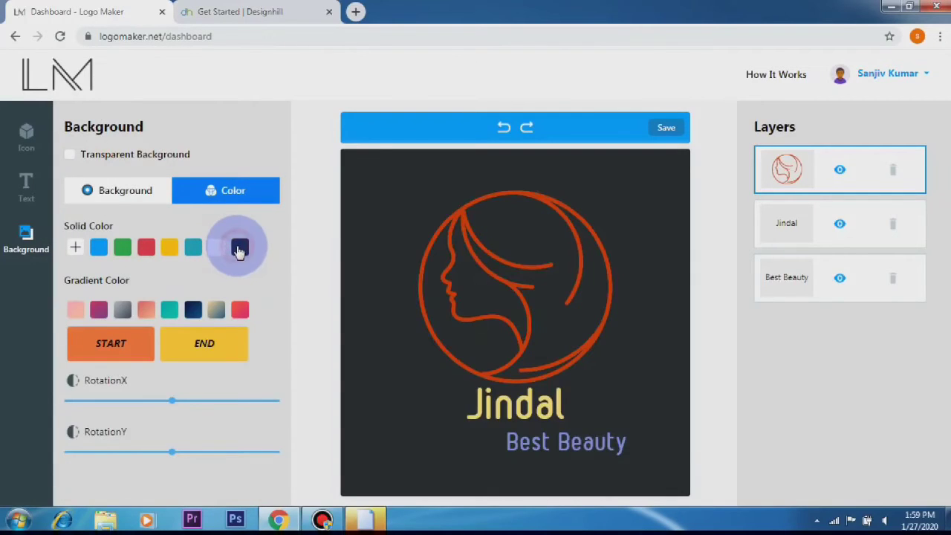
Try white, teal, yellow, red, green and blue as the logo's solid background color
left_click(217, 248)
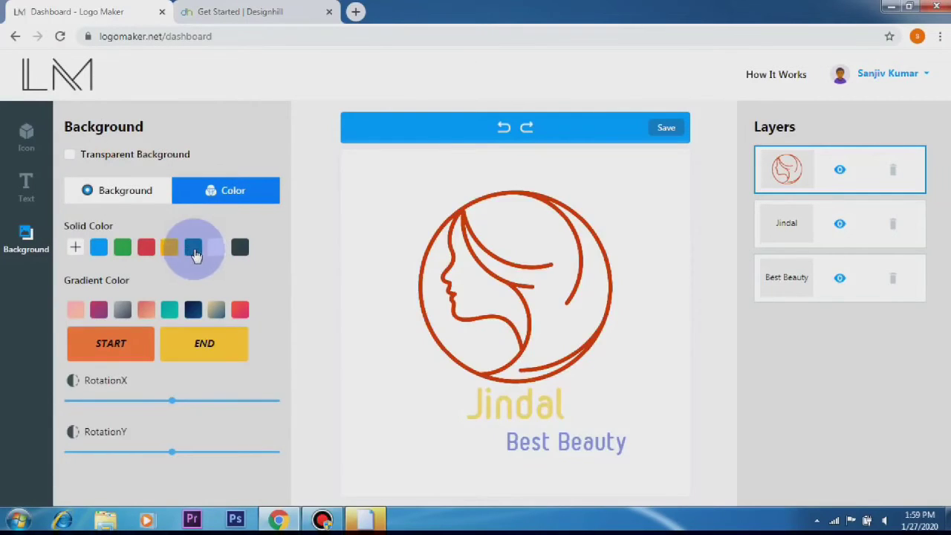
left_click(195, 251)
left_click(172, 253)
left_click(149, 251)
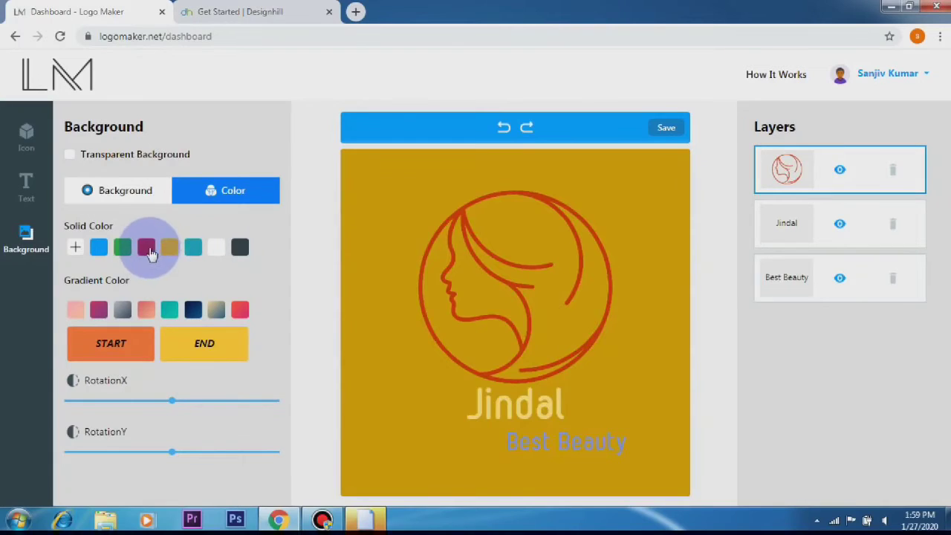
left_click(122, 249)
left_click(102, 252)
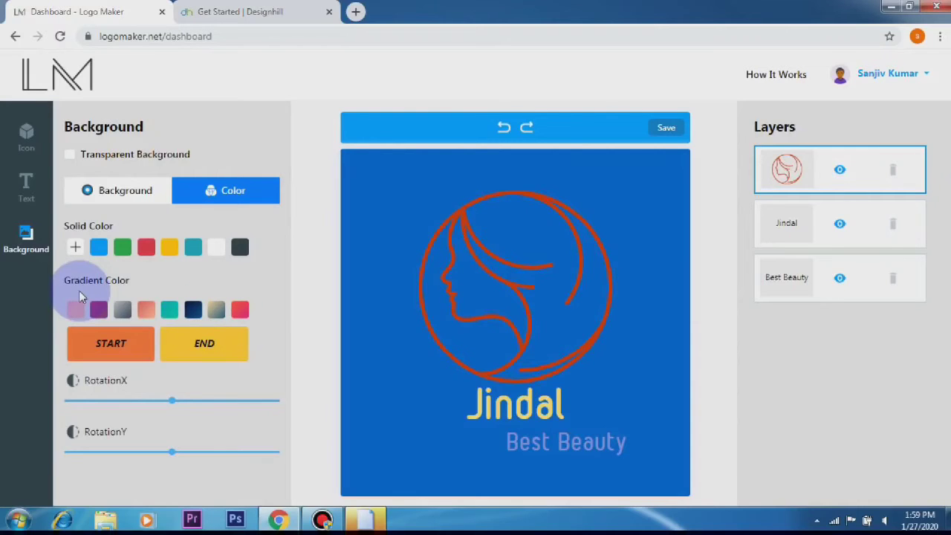
Try the tan-to-blue, coral-to-peach, crimson-to-purple, pink-to-peach and other preset gradients on the logo's background
left_click(215, 311)
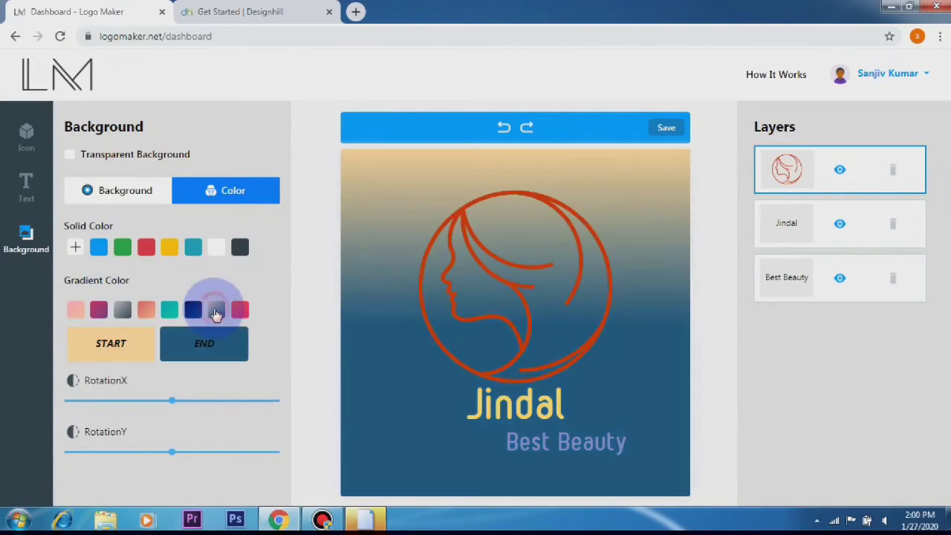
left_click(147, 311)
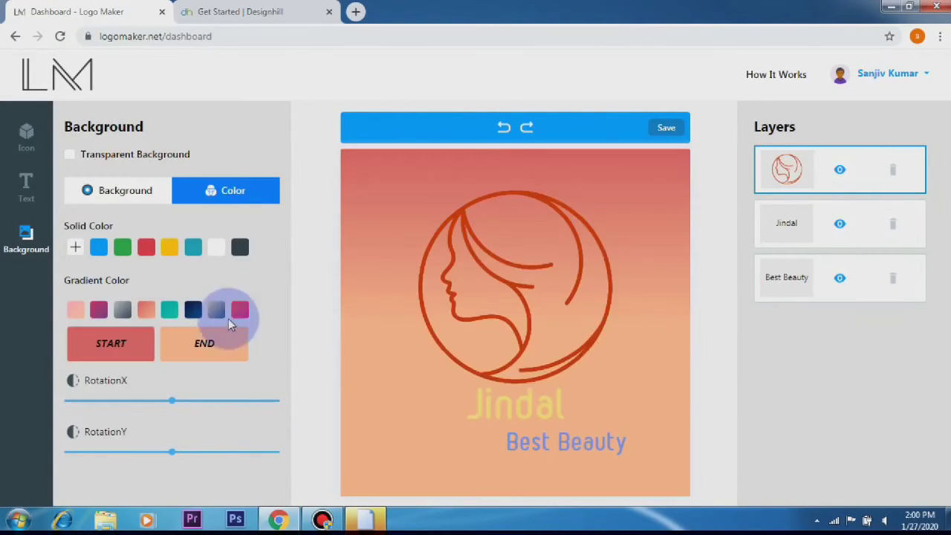
left_click(238, 312)
left_click(97, 314)
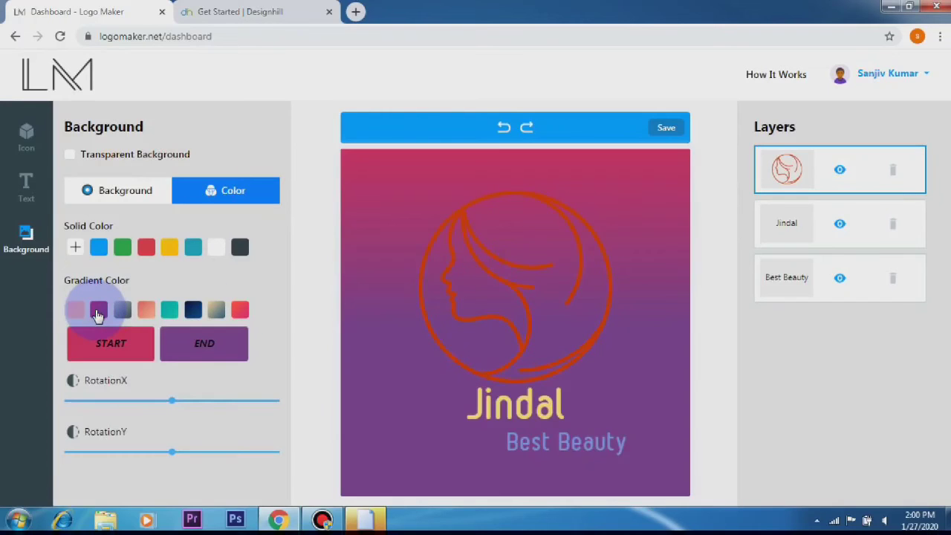
left_click(146, 312)
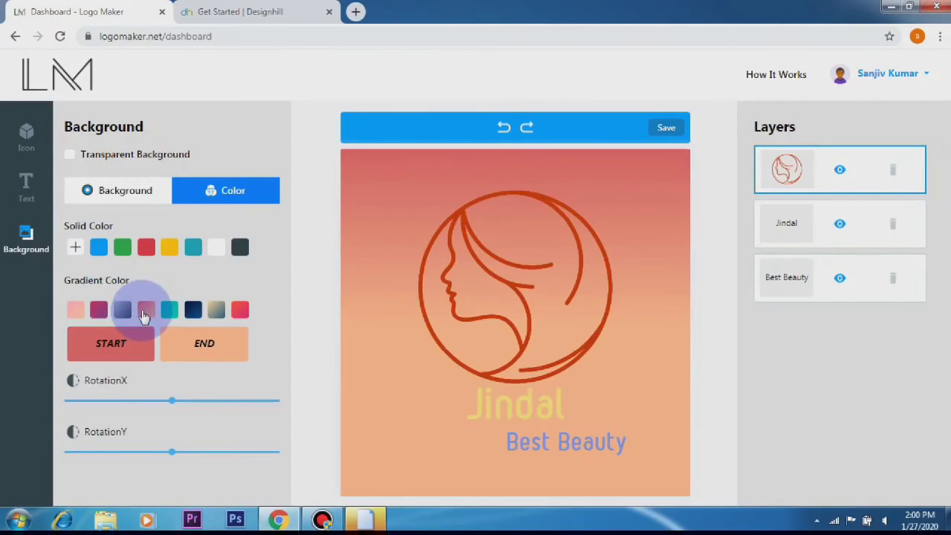
left_click(122, 312)
left_click(76, 313)
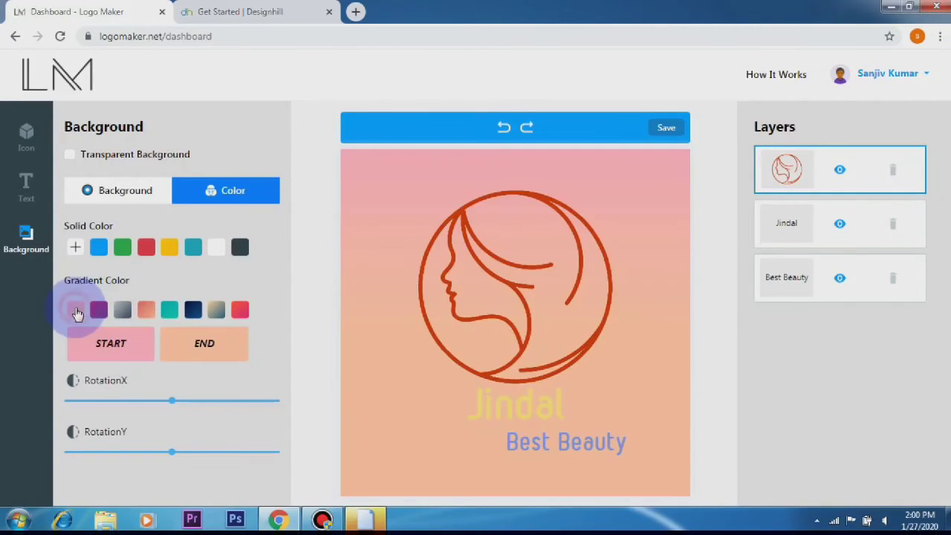
left_click(222, 313)
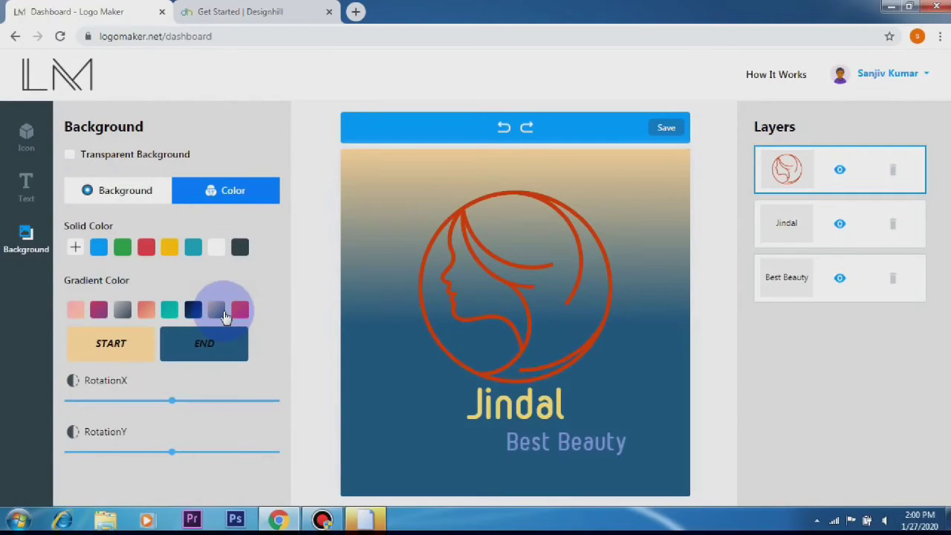
Try the gray crumpled-paper, black scratched and white patterned images from the preset backgrounds behind the logo
left_click(125, 190)
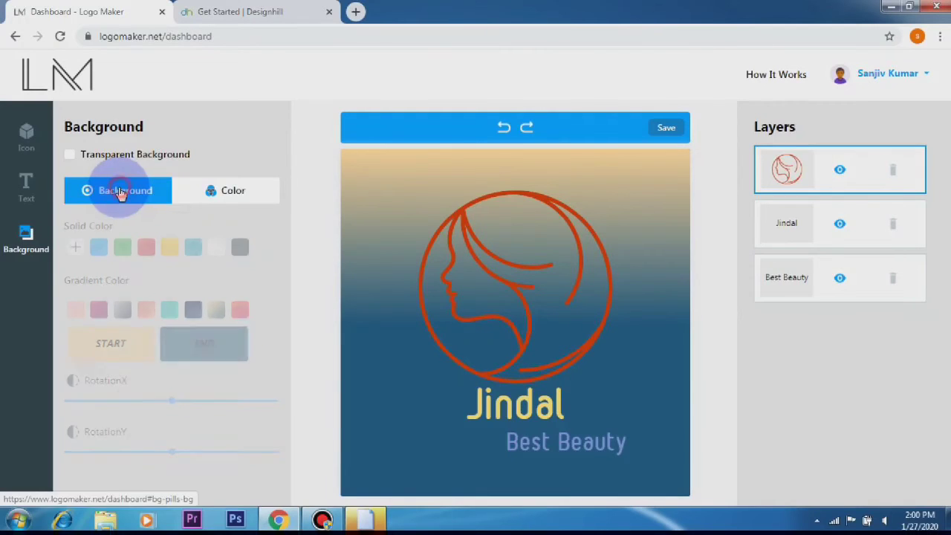
left_click(104, 316)
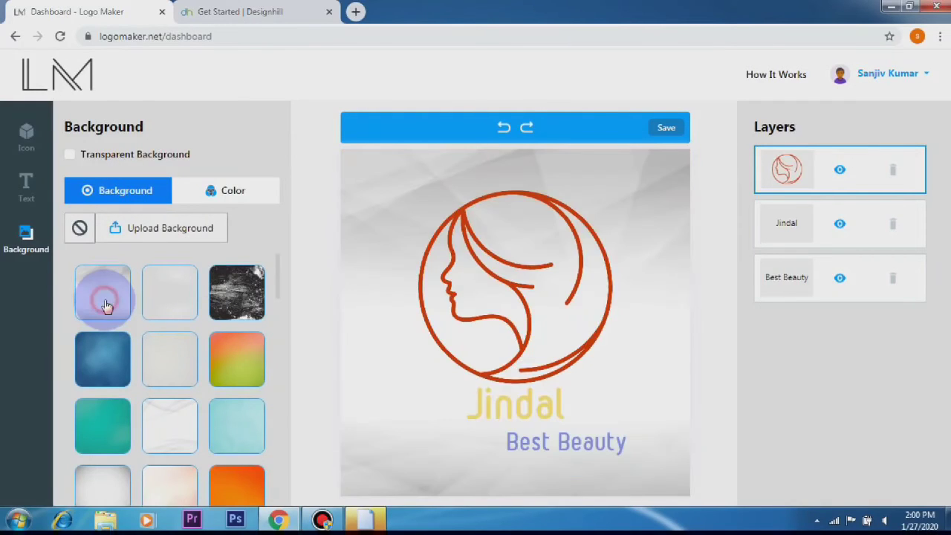
left_click(227, 294)
left_click(178, 434)
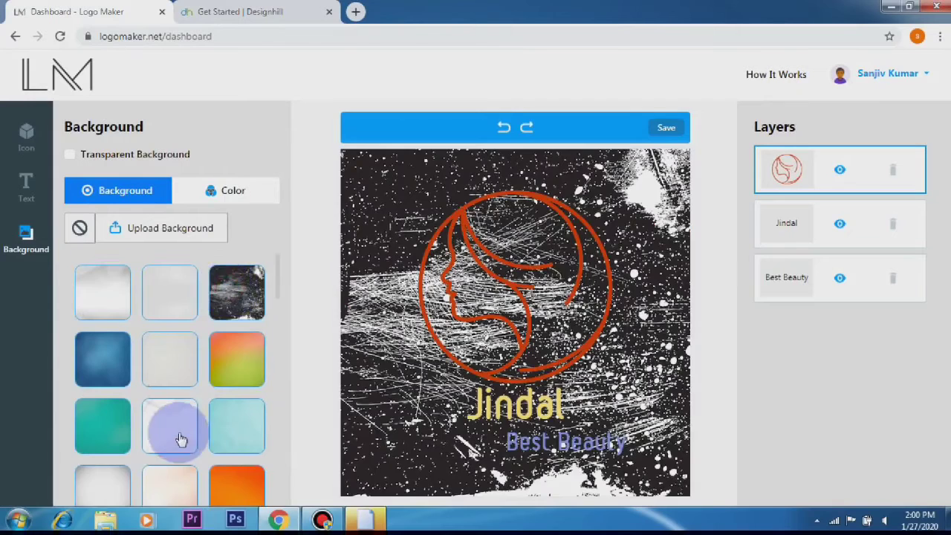
scroll(175, 409, "down", 3)
left_click(174, 409)
scroll(134, 413, "down", 2)
left_click(102, 417)
scroll(171, 413, "down", 2)
Try more preset background images further down the collection, including the pale weathered wood planks
left_click(244, 408)
scroll(223, 423, "down", 2)
left_click(203, 437)
left_click(170, 257)
left_click(226, 410)
left_click(229, 454)
left_click(151, 446)
left_click(159, 384)
left_click(104, 390)
scroll(201, 397, "down", 5)
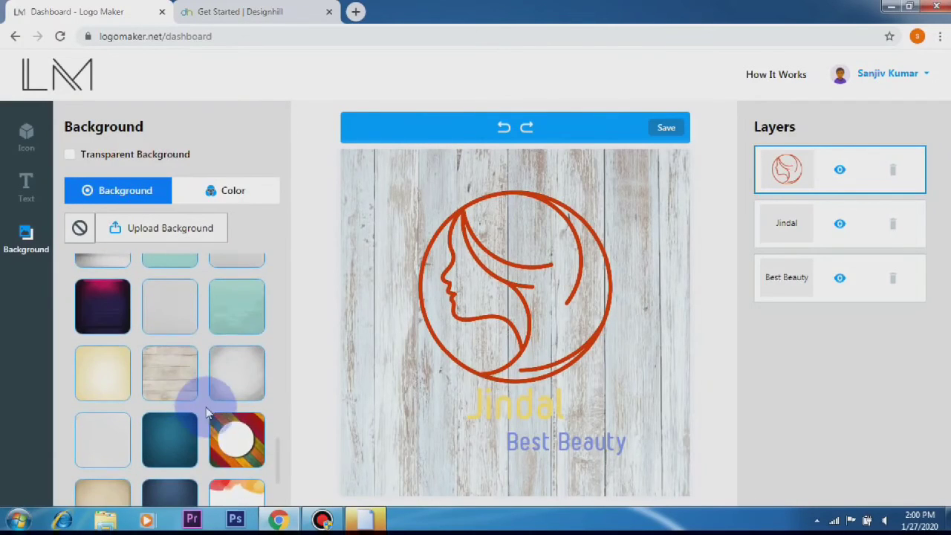
Apply the yellow-to-pink gradient preset as the logo's background and test the transparent background option
scroll(219, 421, "down", 2)
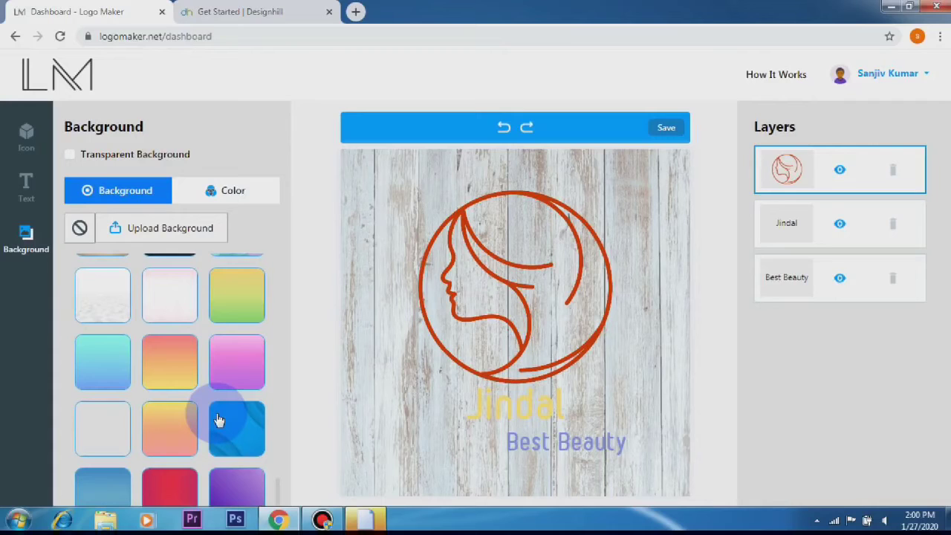
left_click(221, 420)
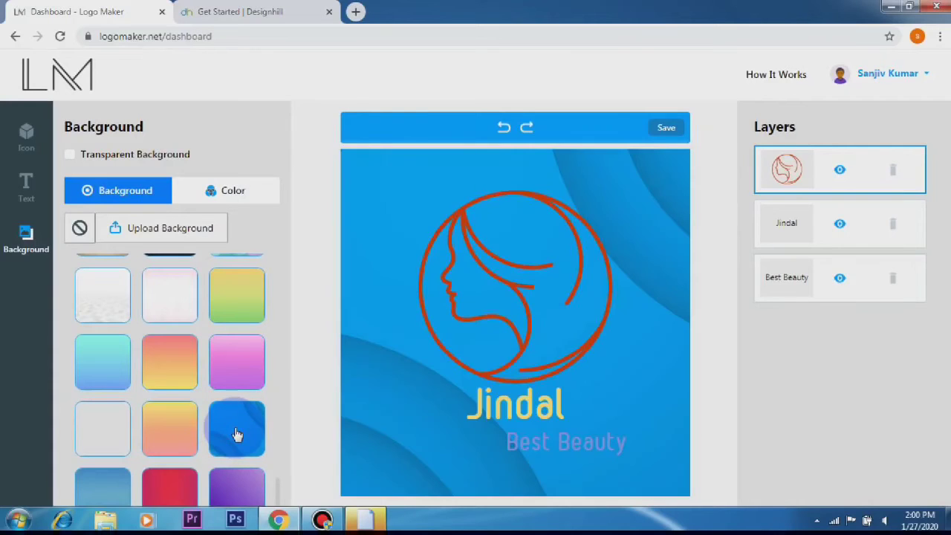
left_click(184, 422)
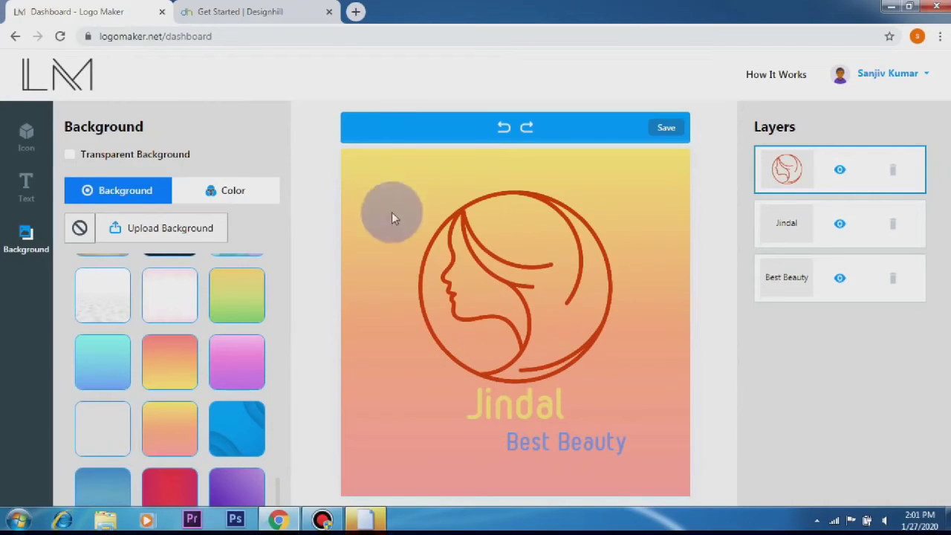
left_click(69, 154)
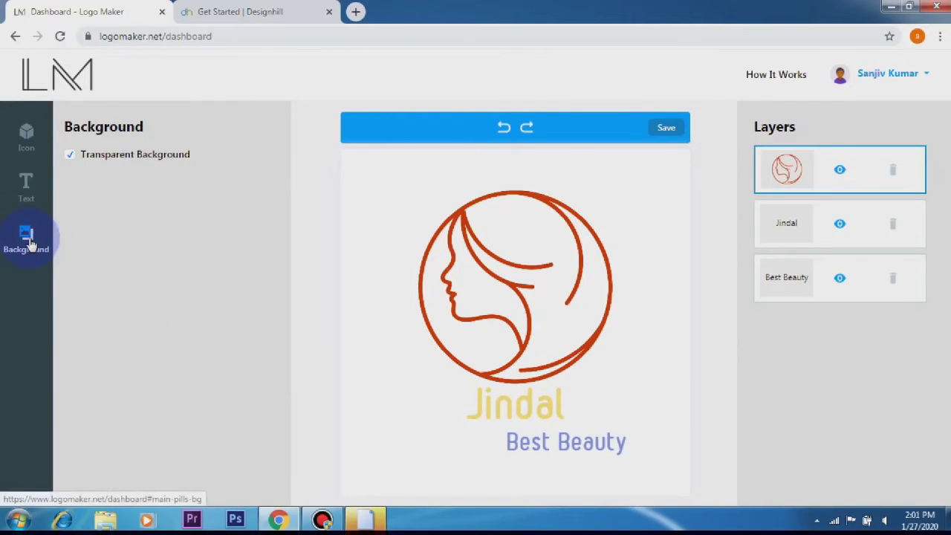
left_click(69, 156)
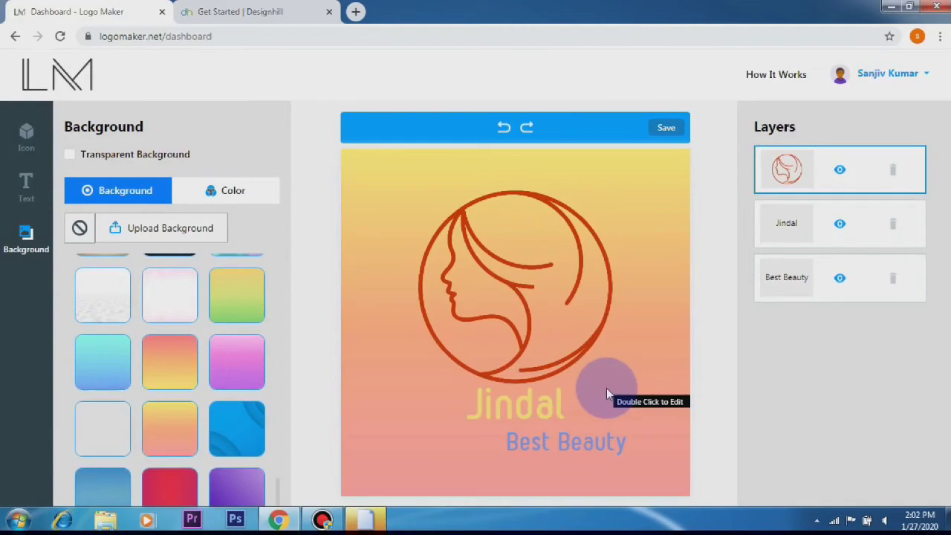
Save the finished logo and extract the downloaded LogoMaker.zip archive, dismissing the WinRAR purchase notice
left_click(667, 128)
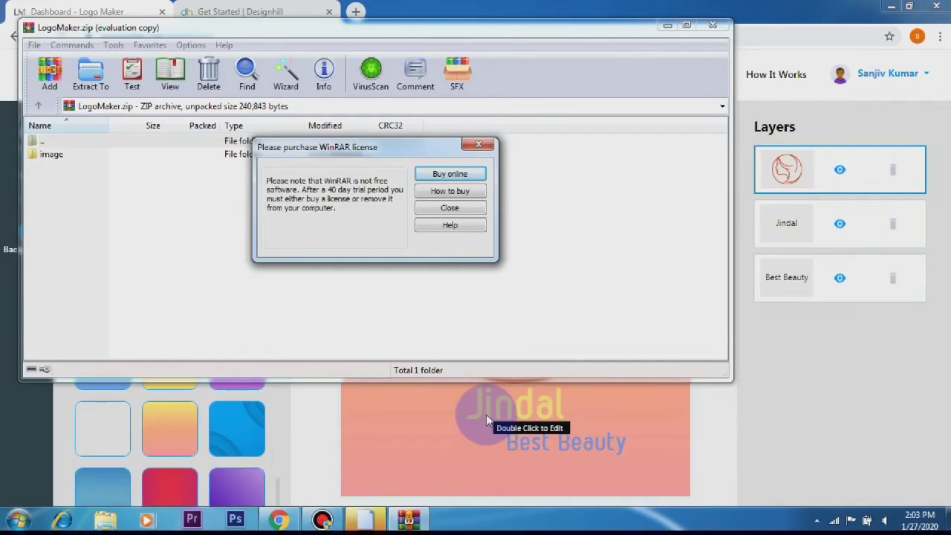
left_click_drag(487, 420, 416, 421)
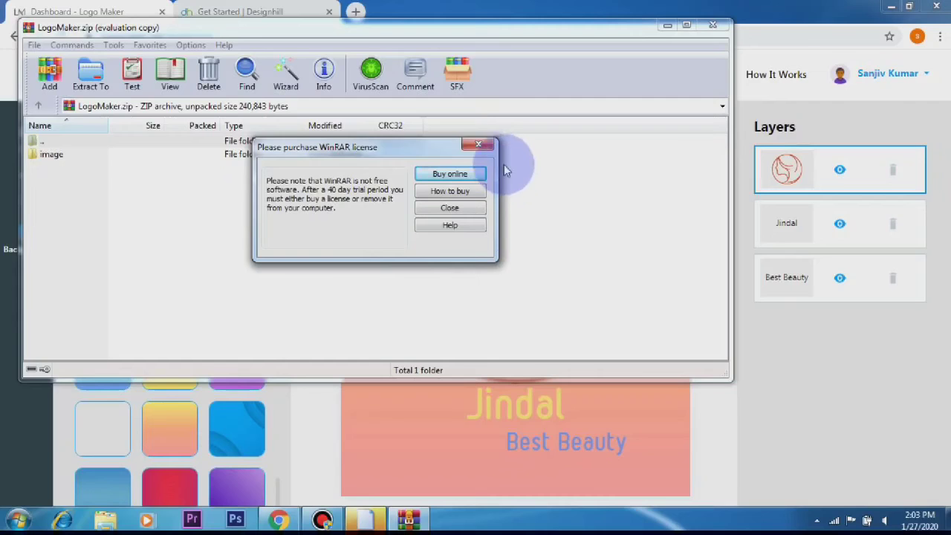
left_click(486, 146)
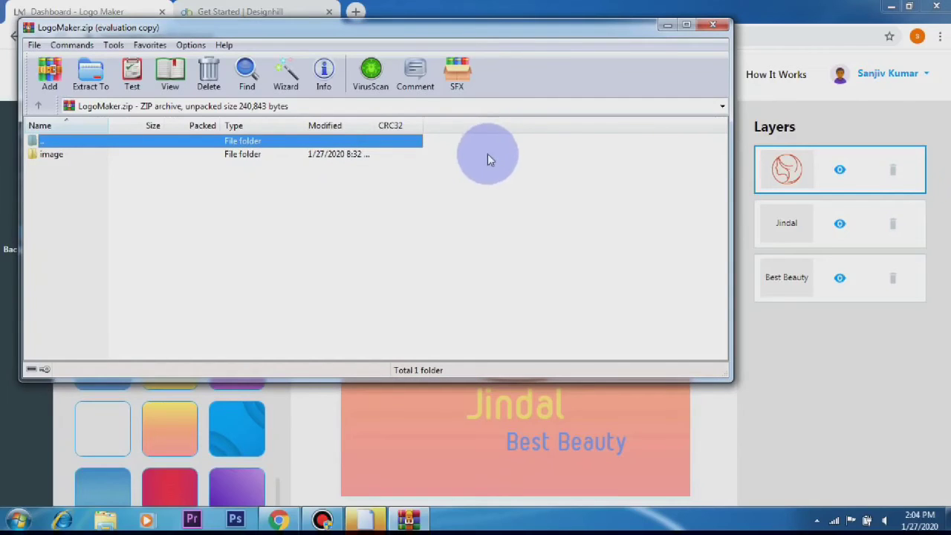
left_click(91, 77)
left_click(415, 349)
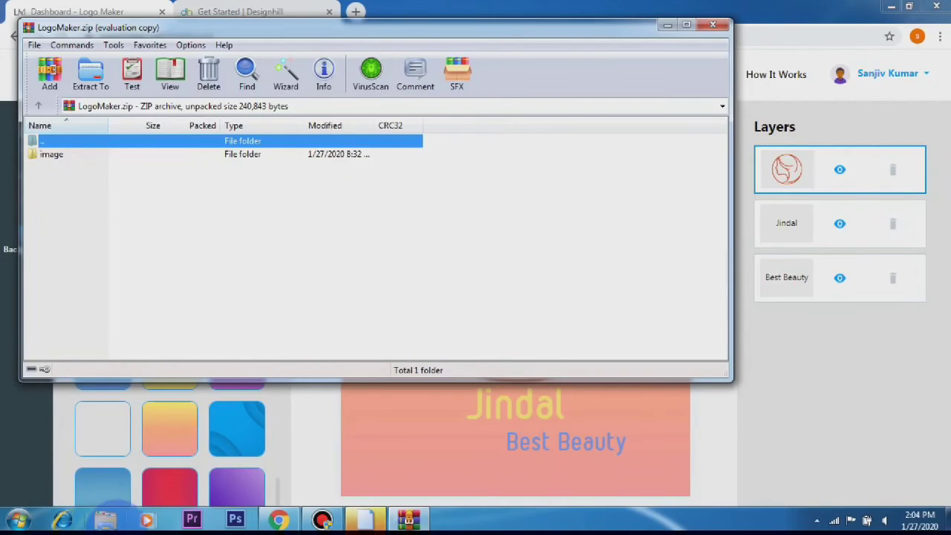
Open the extracted LogoMaker folder in Downloads and go through its contents to the saved logo
left_click(108, 520)
left_click(315, 161)
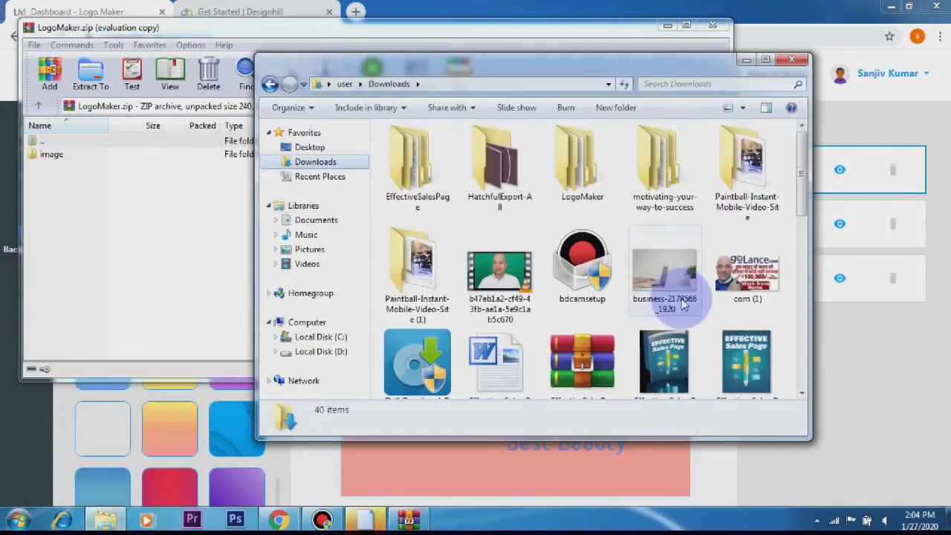
double_click(573, 167)
double_click(440, 179)
double_click(440, 184)
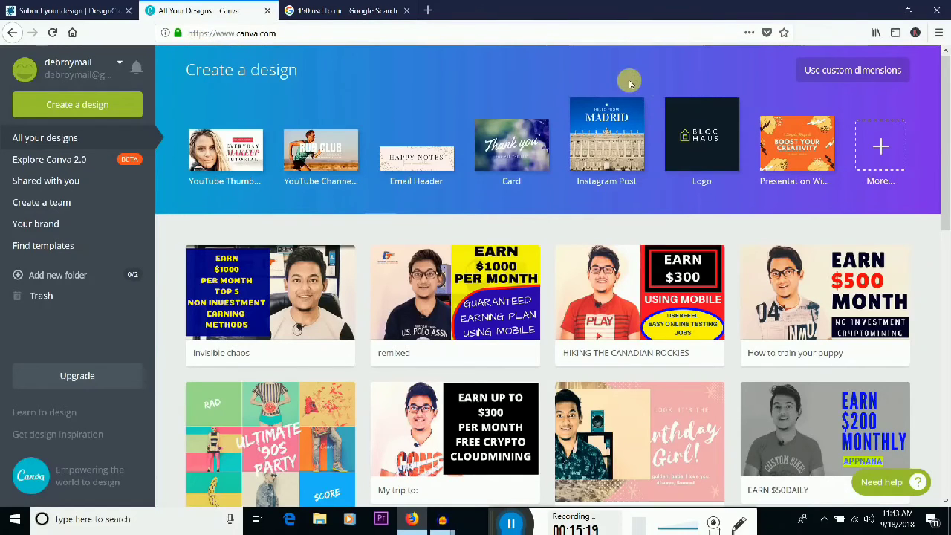
Switch to Canva, create a new Logo design and place the free Lotus Spa layout on the blank page
left_click(712, 147)
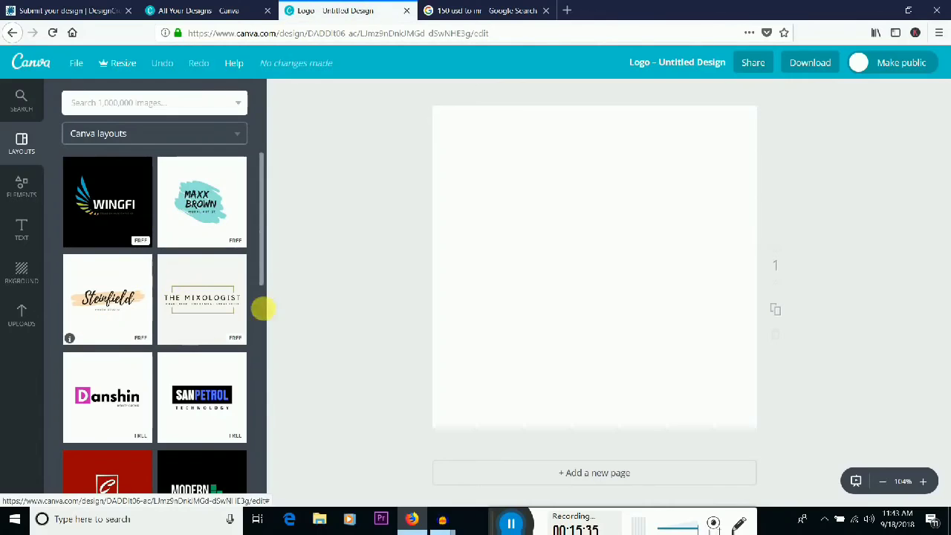
left_click_drag(259, 180, 259, 400)
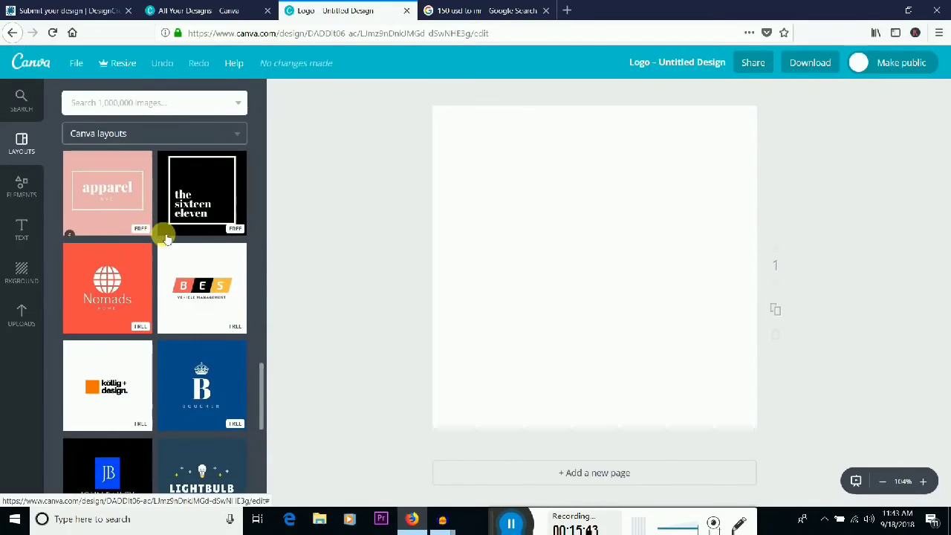
left_click_drag(264, 382, 260, 434)
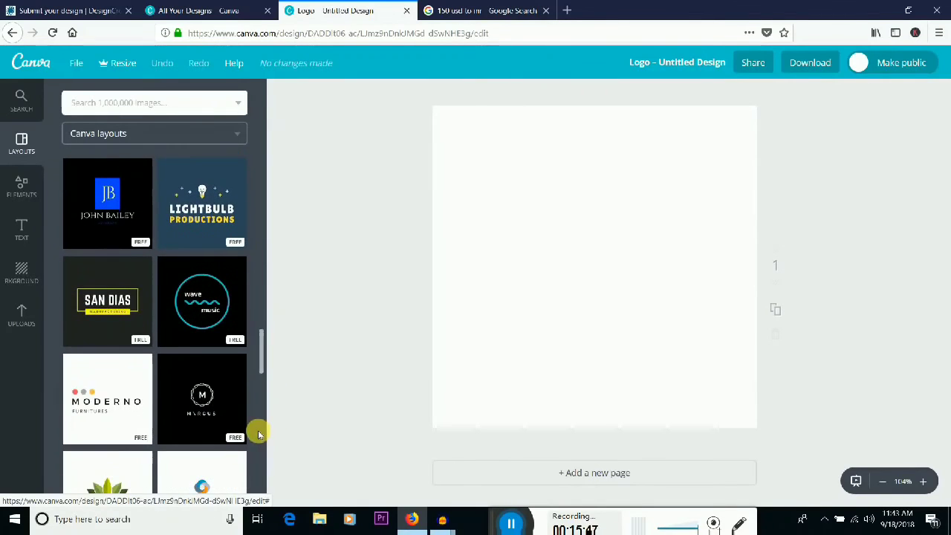
scroll(257, 434, "down", 5)
scroll(261, 456, "down", 4)
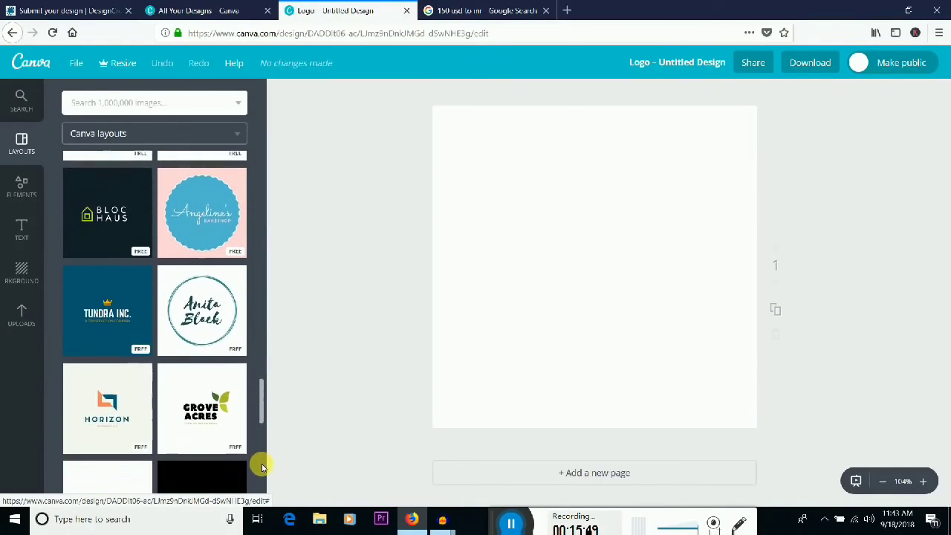
scroll(261, 479, "down", 2)
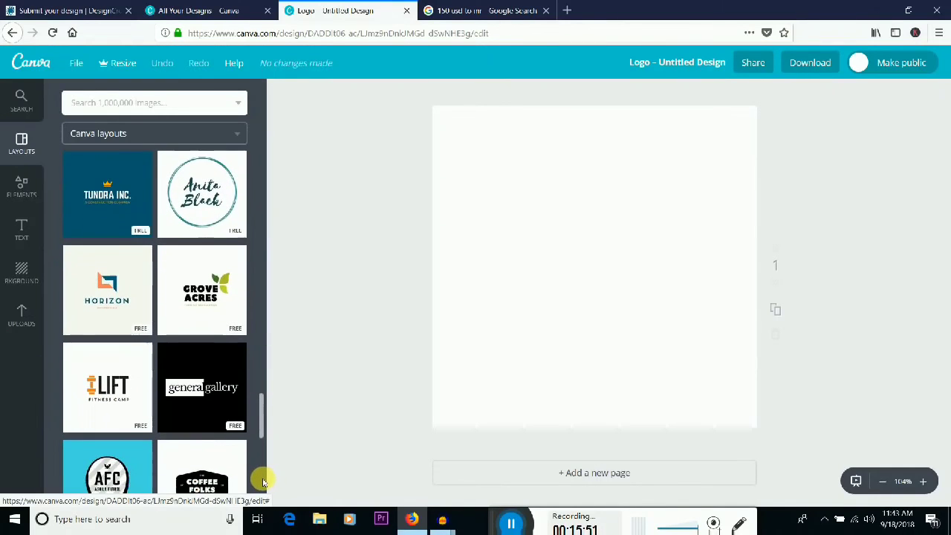
left_click_drag(260, 414, 262, 454)
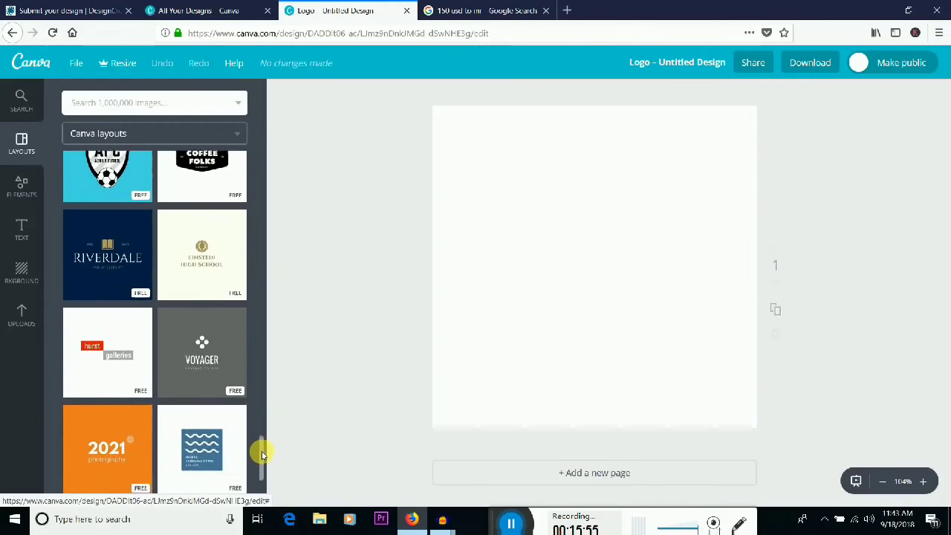
scroll(263, 397, "up", 8)
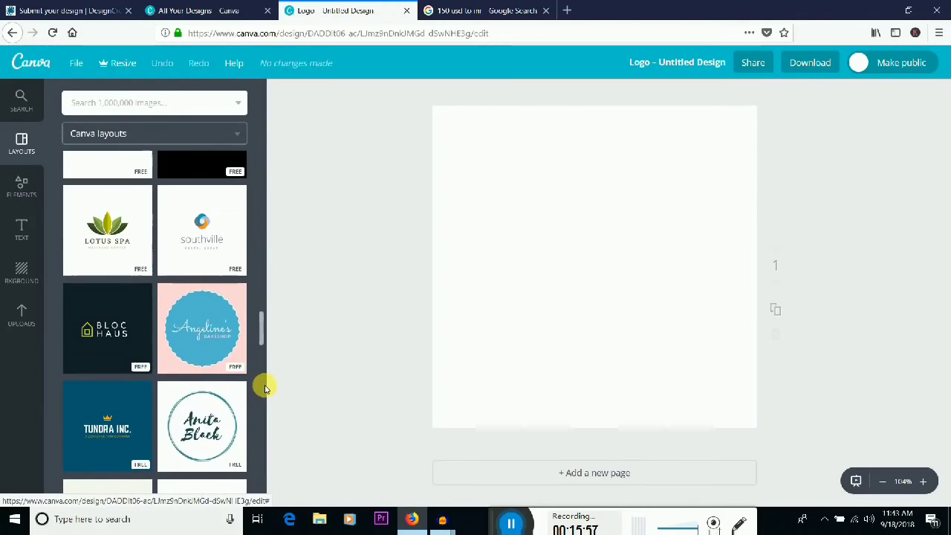
scroll(266, 383, "up", 2)
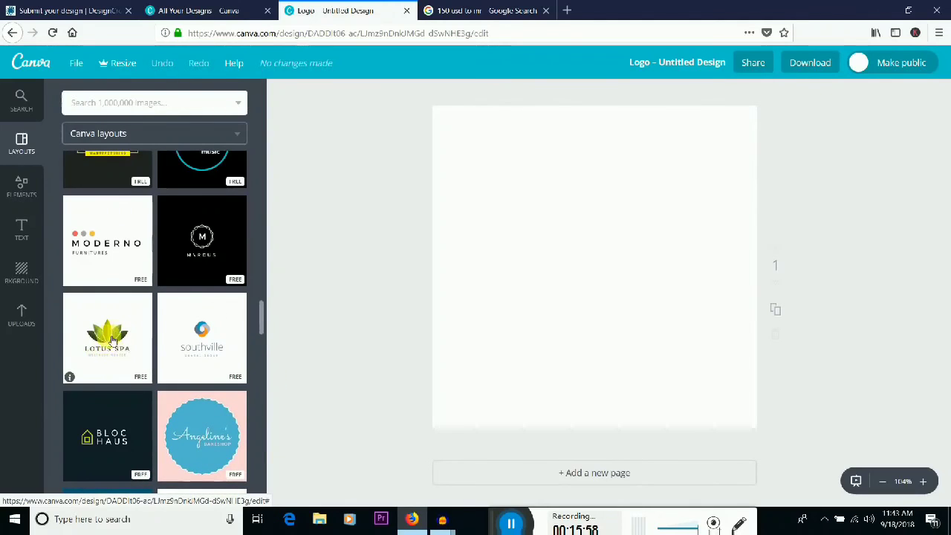
left_click_drag(116, 344, 584, 255)
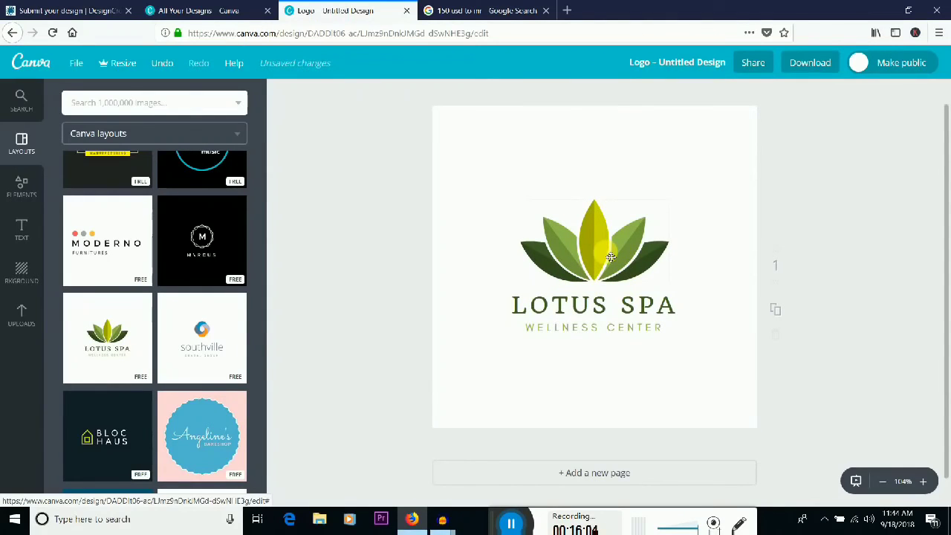
Recolor the lotus graphic's yellow centre petal with the coral red from the default palette and deselect the graphic
left_click(606, 253)
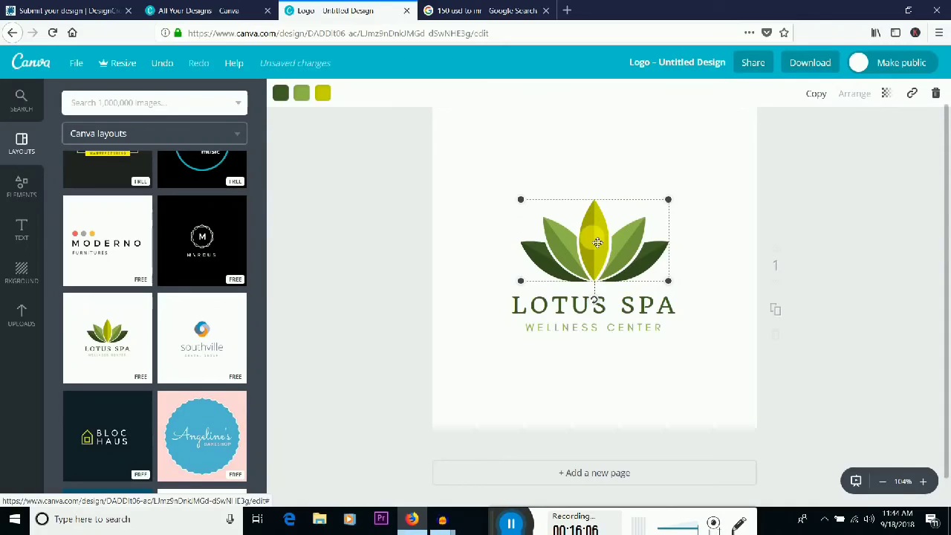
left_click(322, 94)
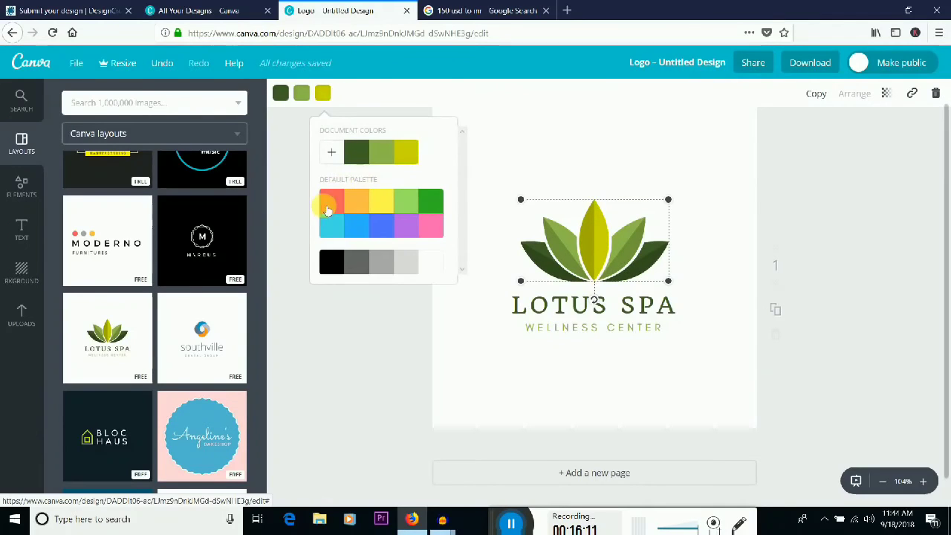
left_click(336, 204)
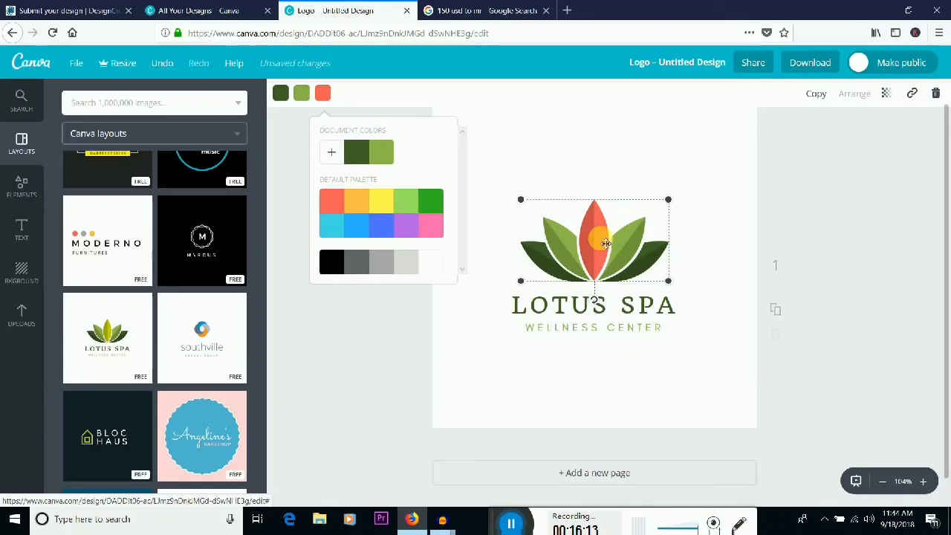
left_click(492, 373)
key("Escape")
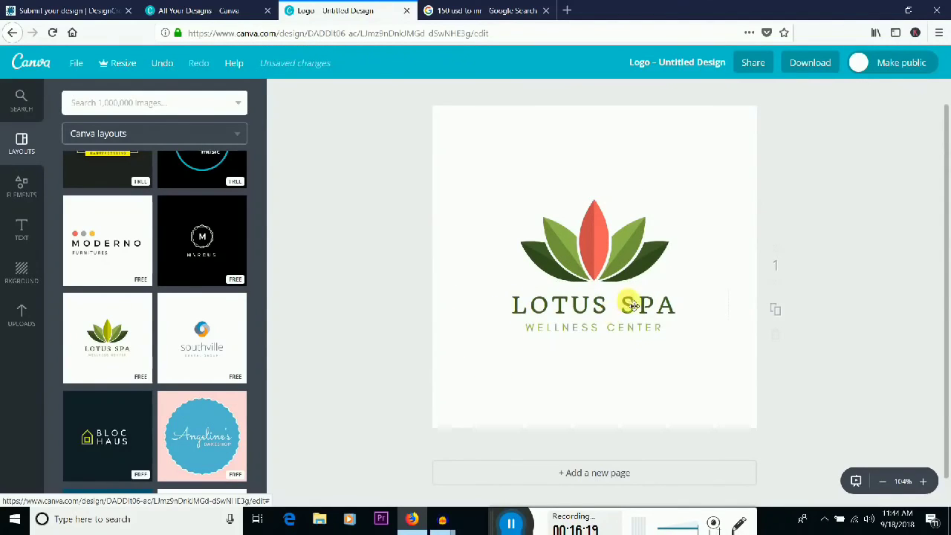
Change the LOTUS SPA title's font to the outlined, shaded Bungee typeface
left_click(689, 307)
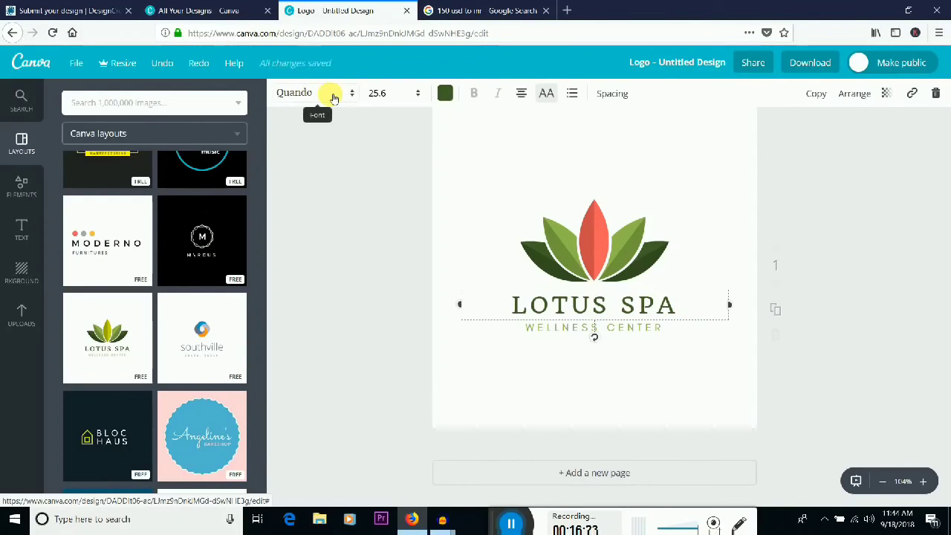
left_click(356, 96)
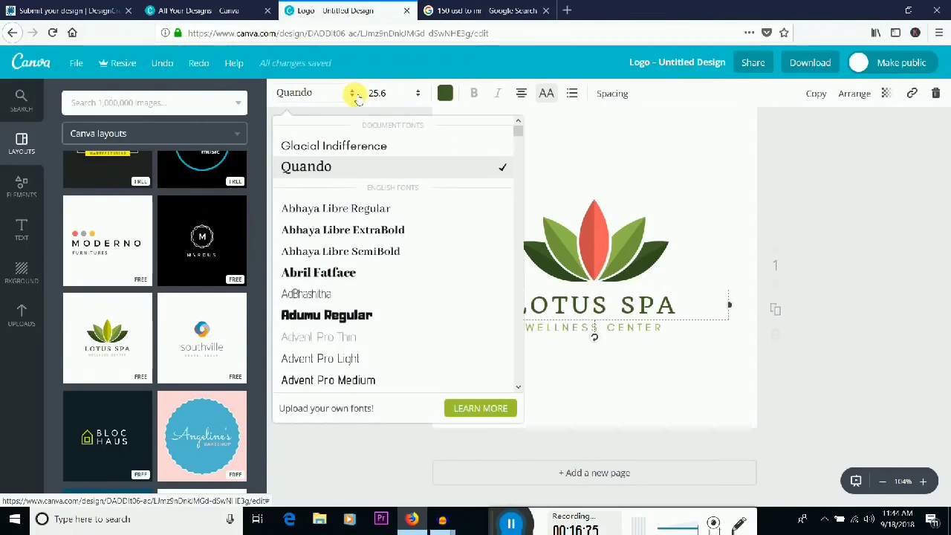
scroll(327, 327, "down", 3)
scroll(331, 327, "down", 8)
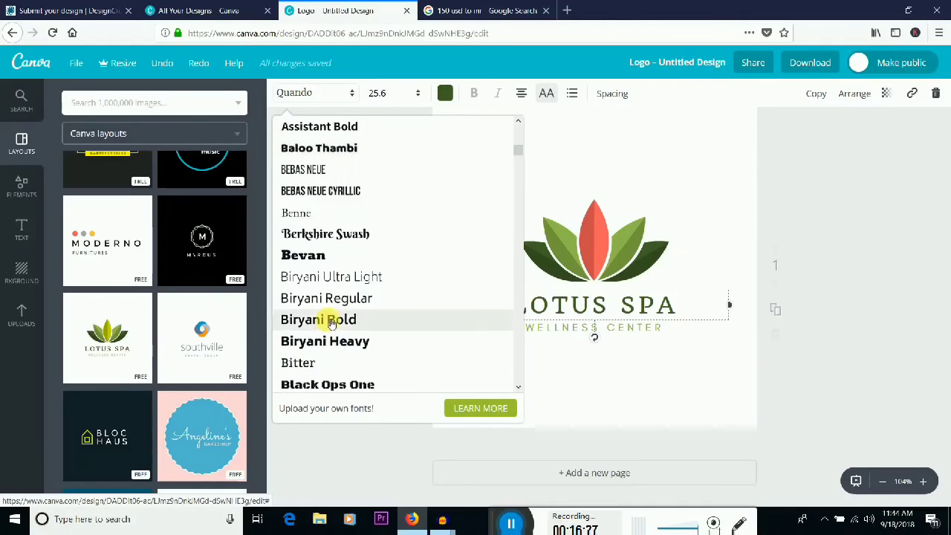
left_click(321, 332)
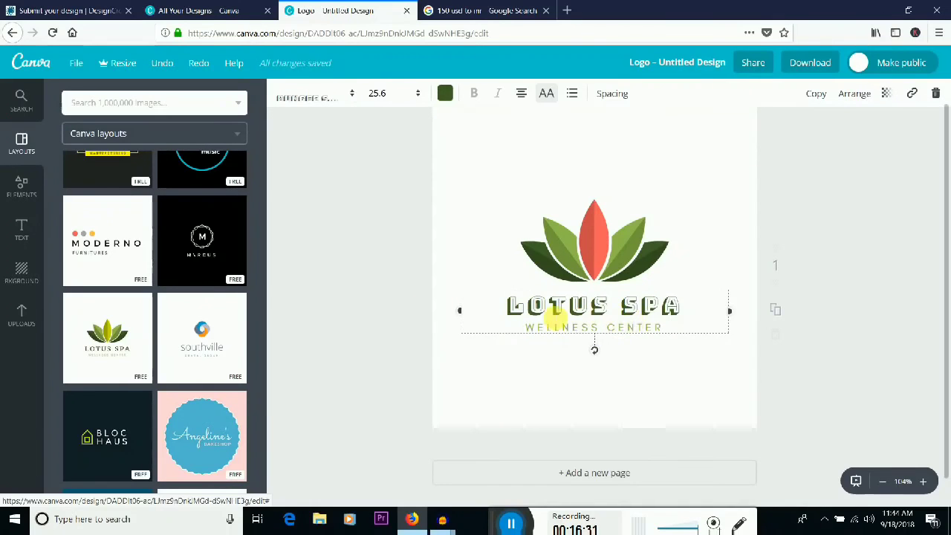
Open the font size choices for the LOTUS SPA title
left_click(416, 95)
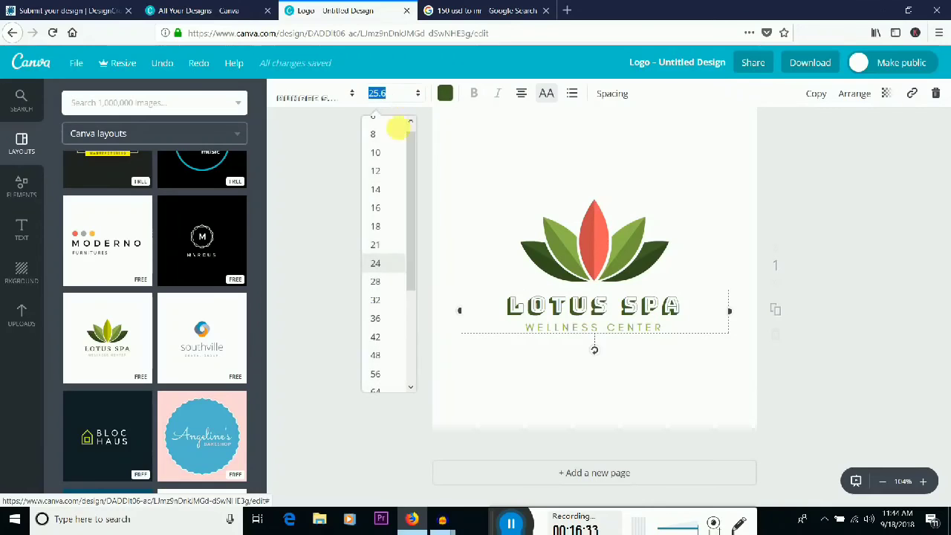